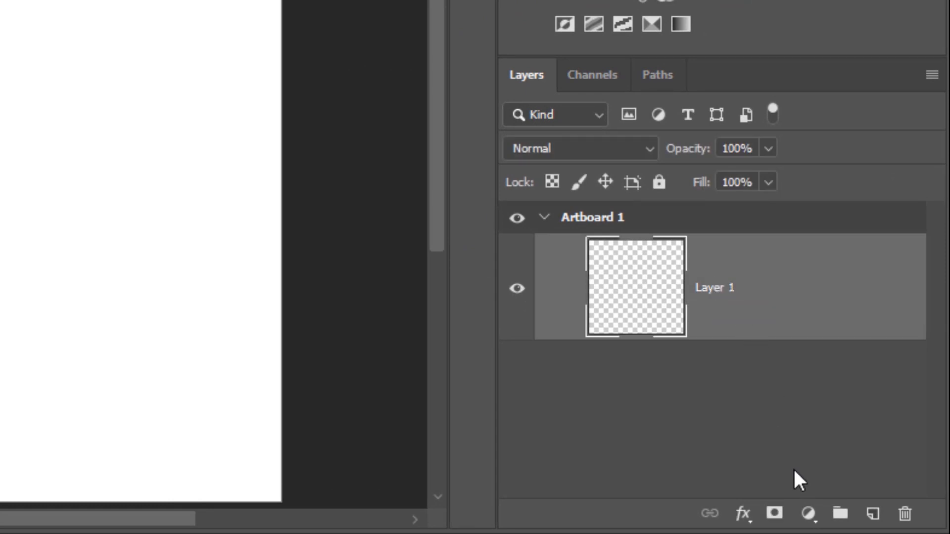
Add a Solid Color fill layer to the artboard with the colour ff445b.
click(809, 515)
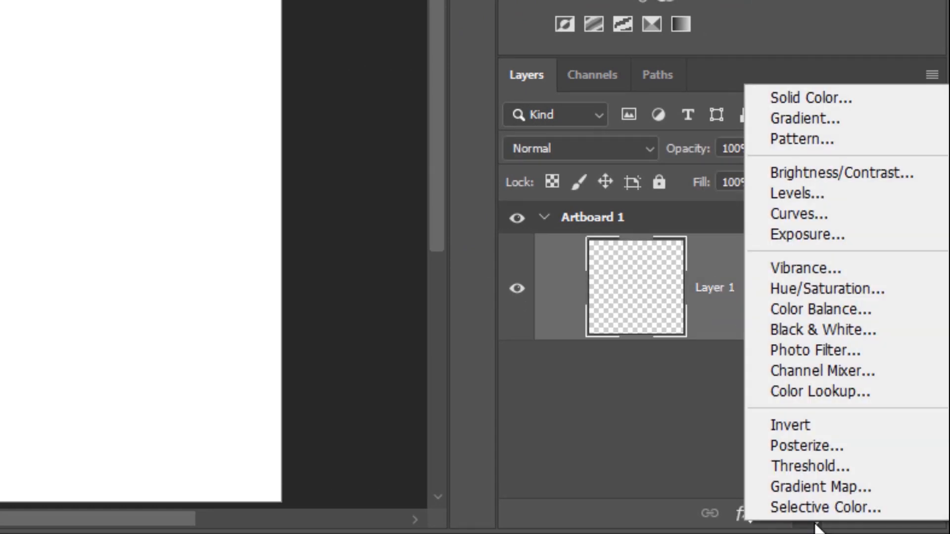
click(895, 105)
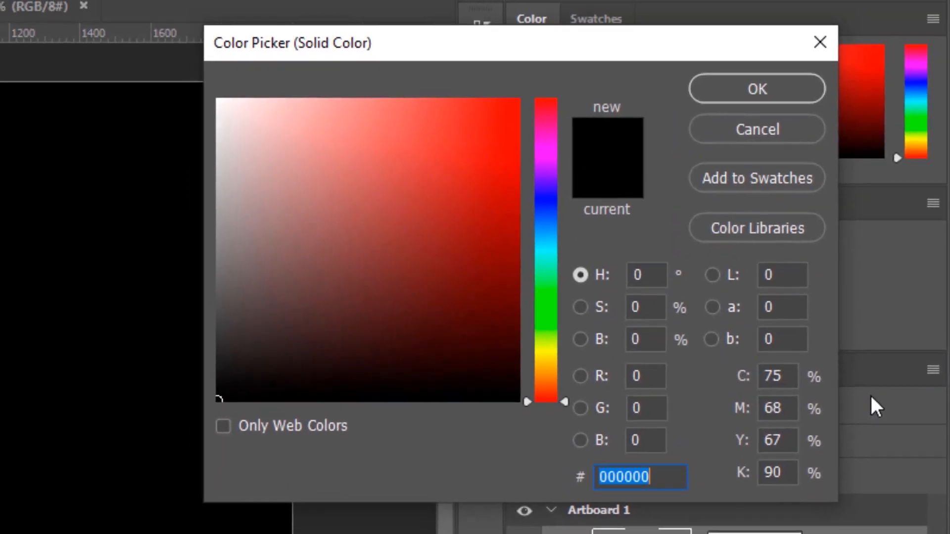
text(ff)
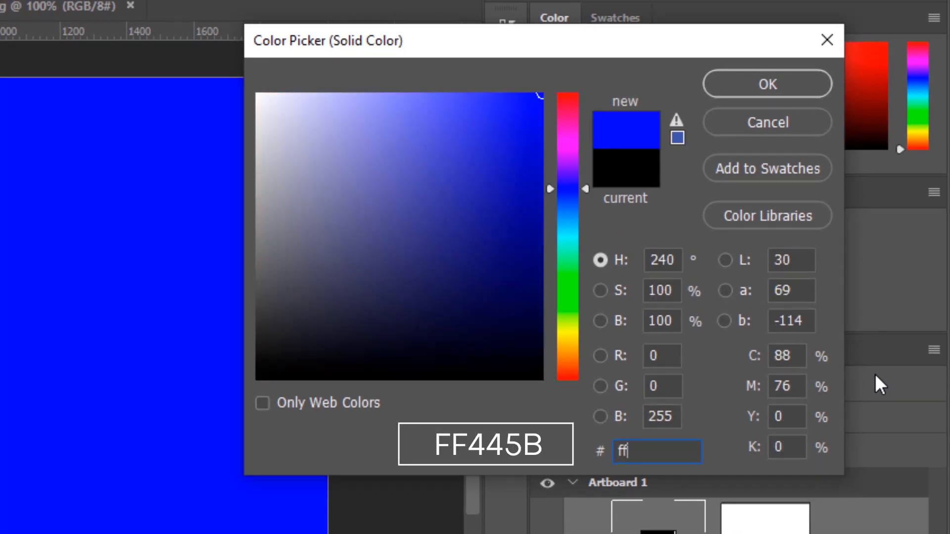
text(44)
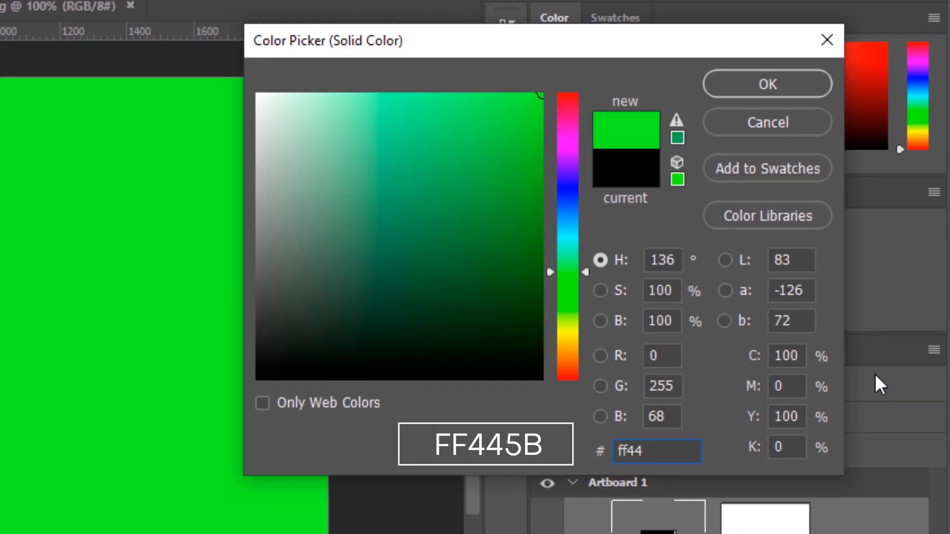
text(5)
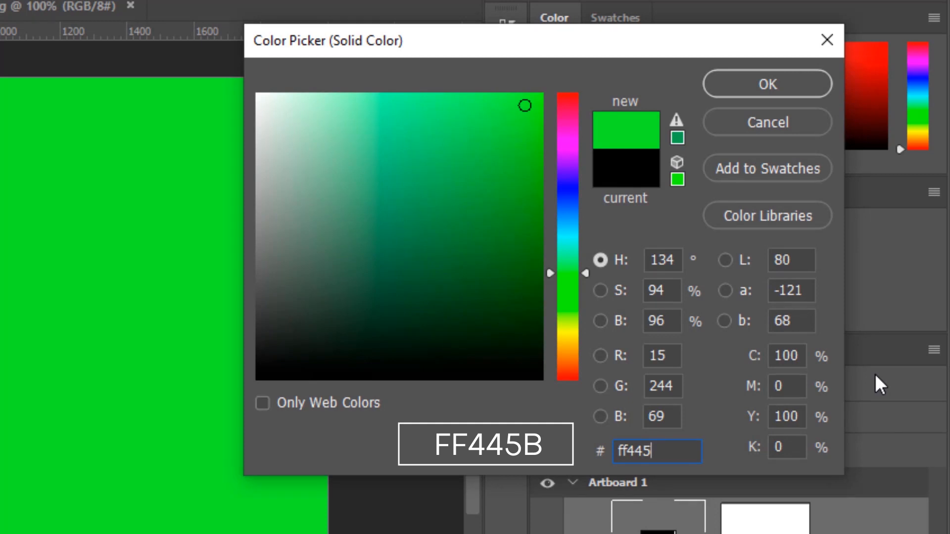
text(b)
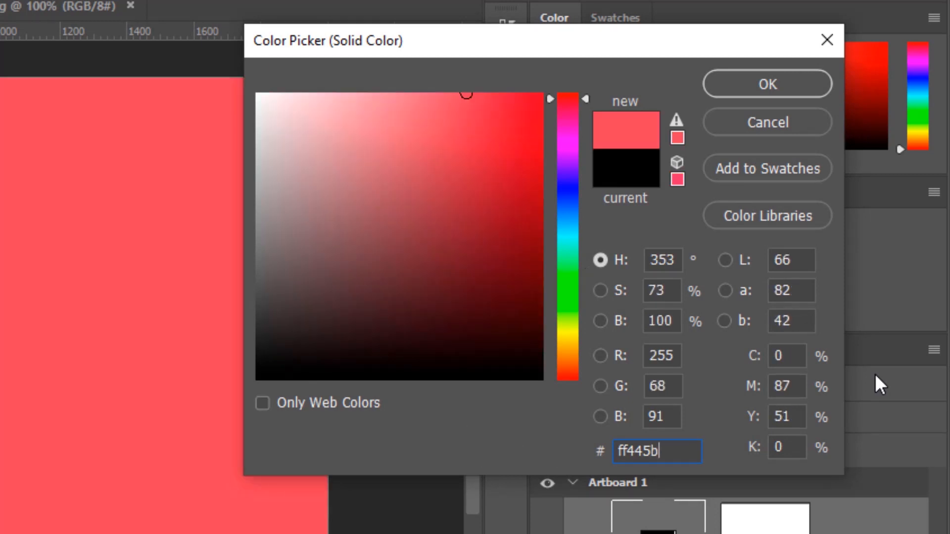
click(788, 85)
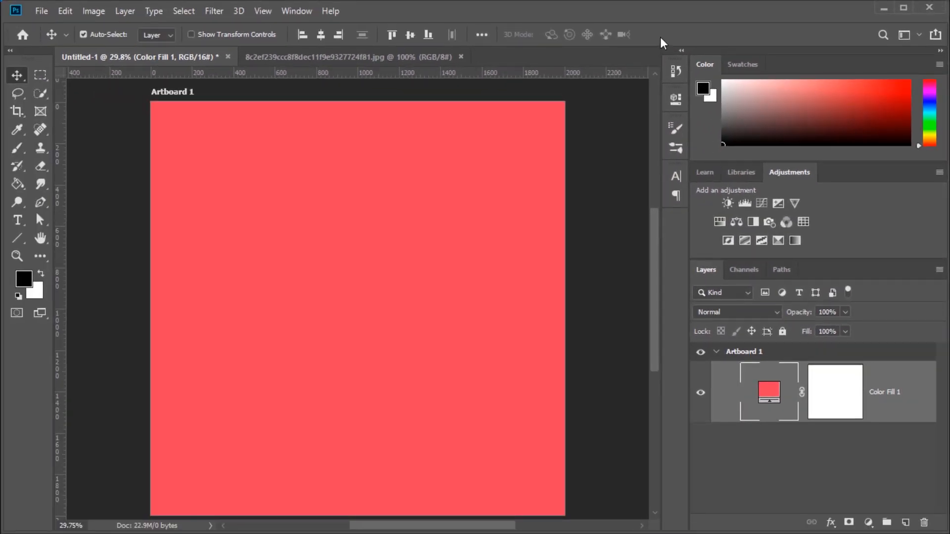
In the chili pepper document, unlock the background layer and move the image onto the Untitled-1 artboard.
click(354, 57)
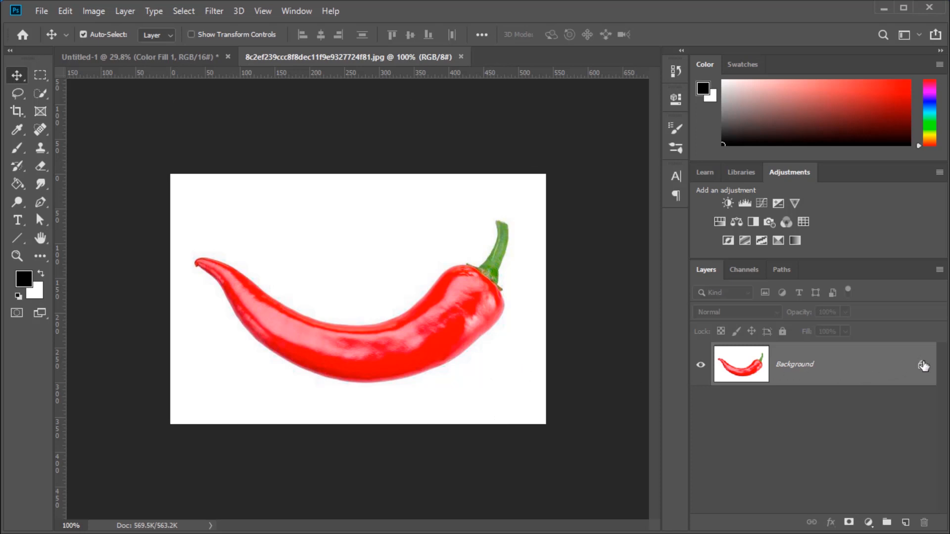
click(918, 365)
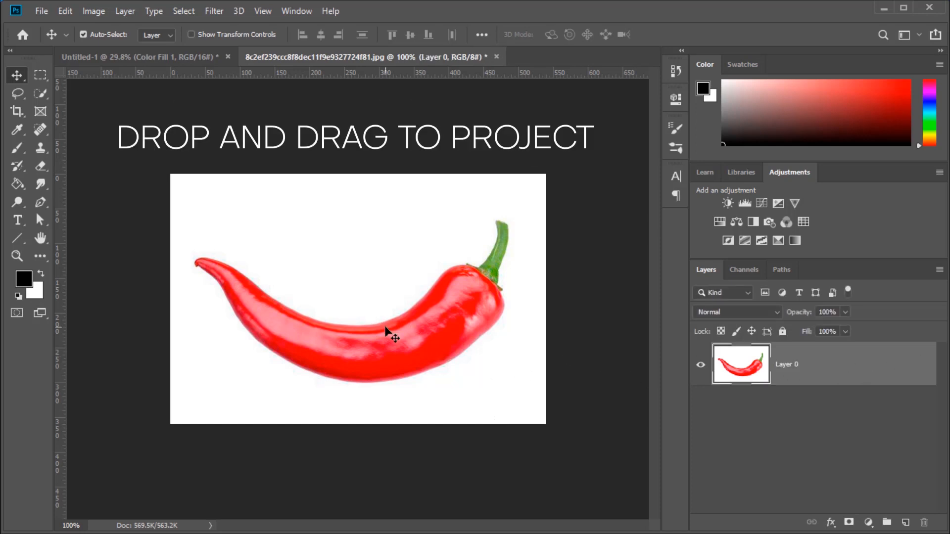
drag(386, 332, 372, 291)
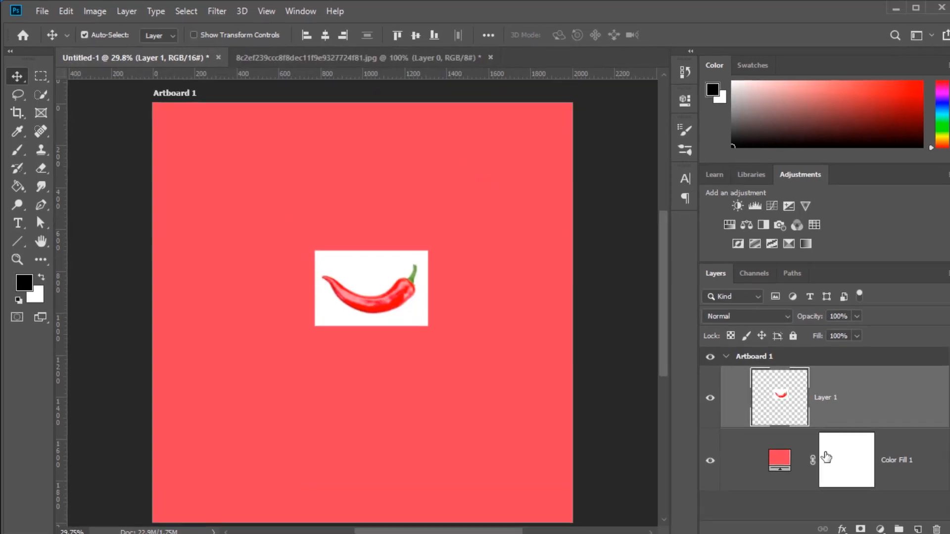
Free Transform the chili image to about 347% scale and about -74.4° rotation so the pepper stands upright across the artboard.
click(69, 12)
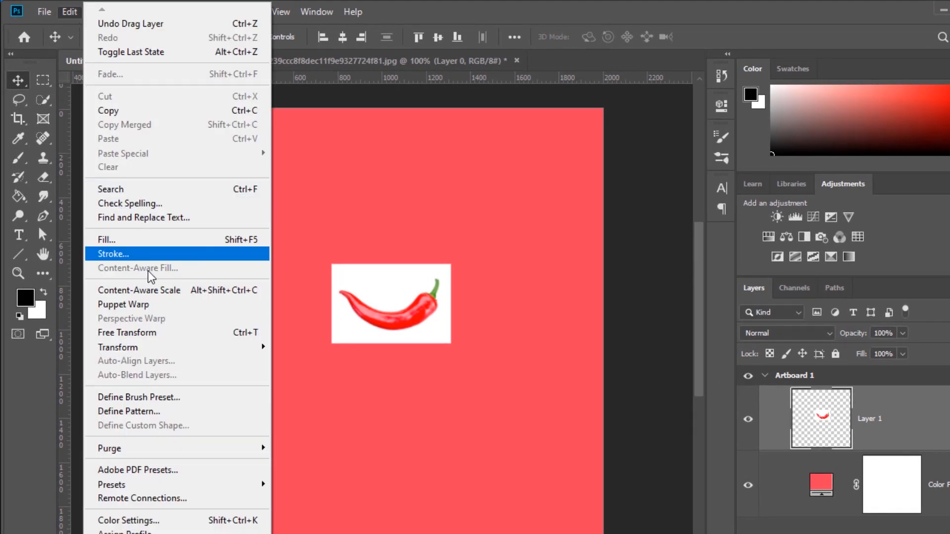
click(184, 337)
drag(392, 263, 387, 160)
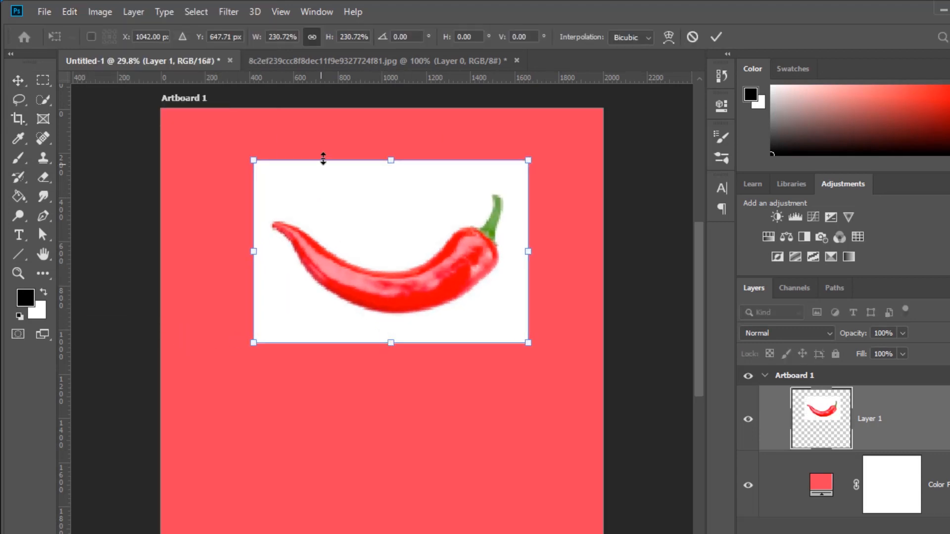
drag(373, 144, 326, 225)
drag(419, 228, 420, 316)
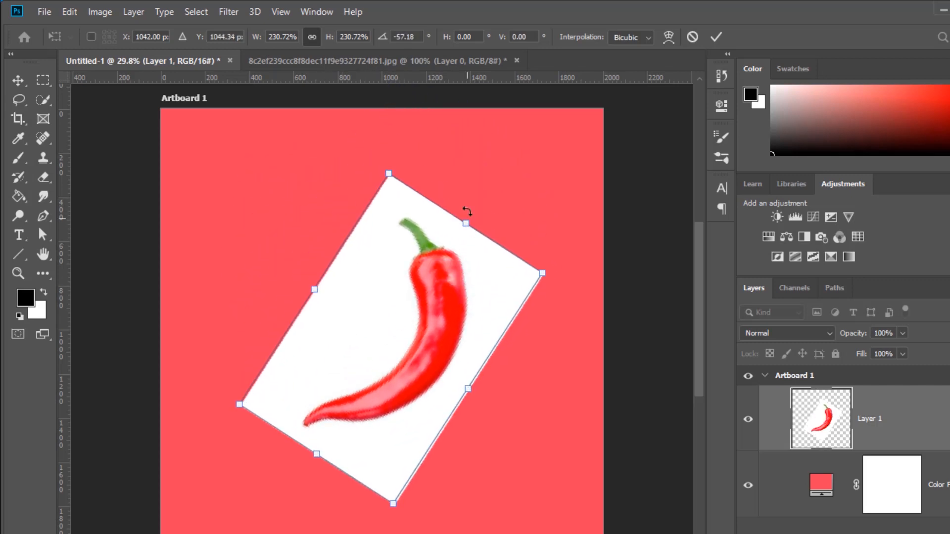
drag(468, 223, 502, 171)
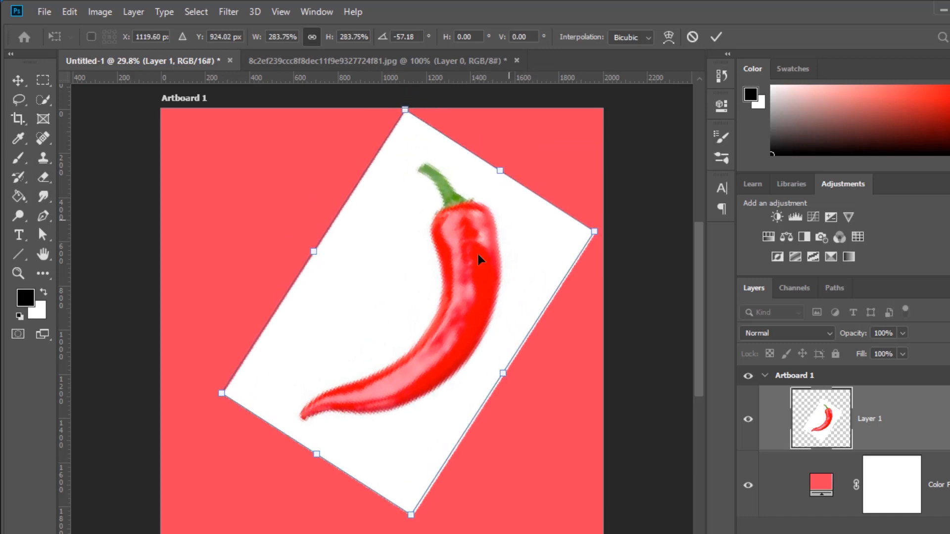
drag(541, 379, 563, 350)
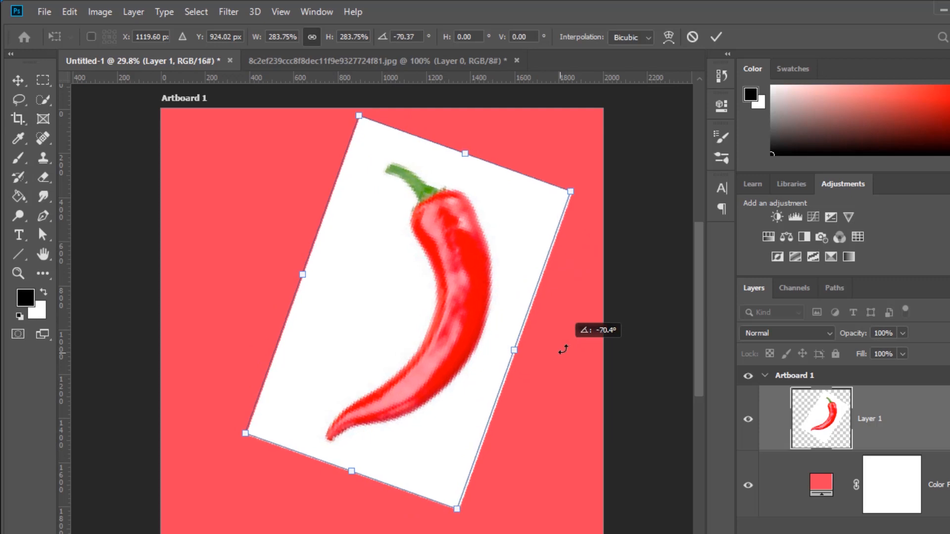
drag(350, 475, 325, 511)
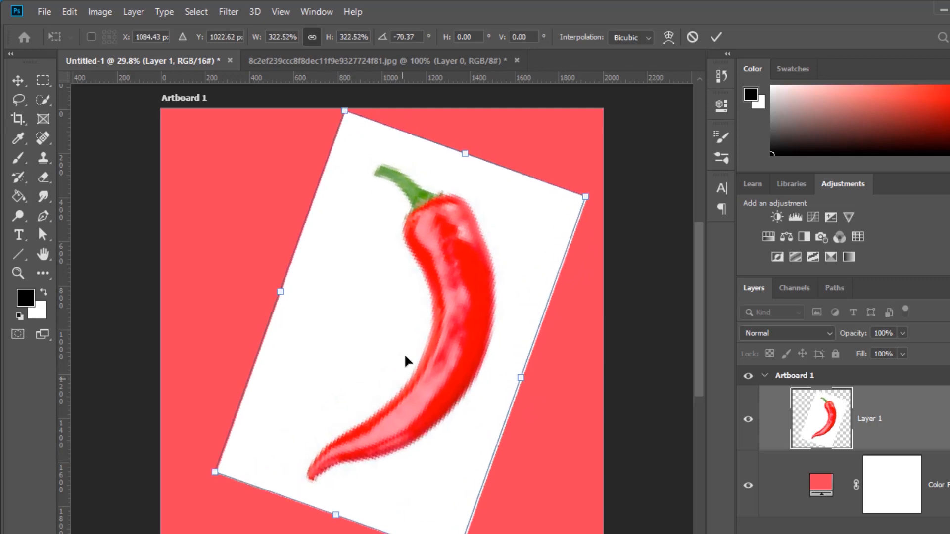
drag(422, 268, 409, 268)
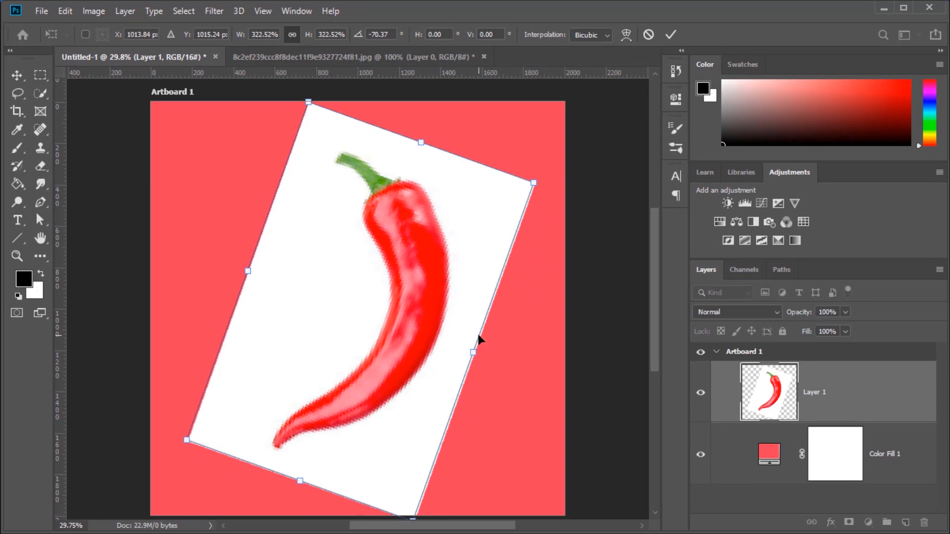
drag(544, 173, 535, 160)
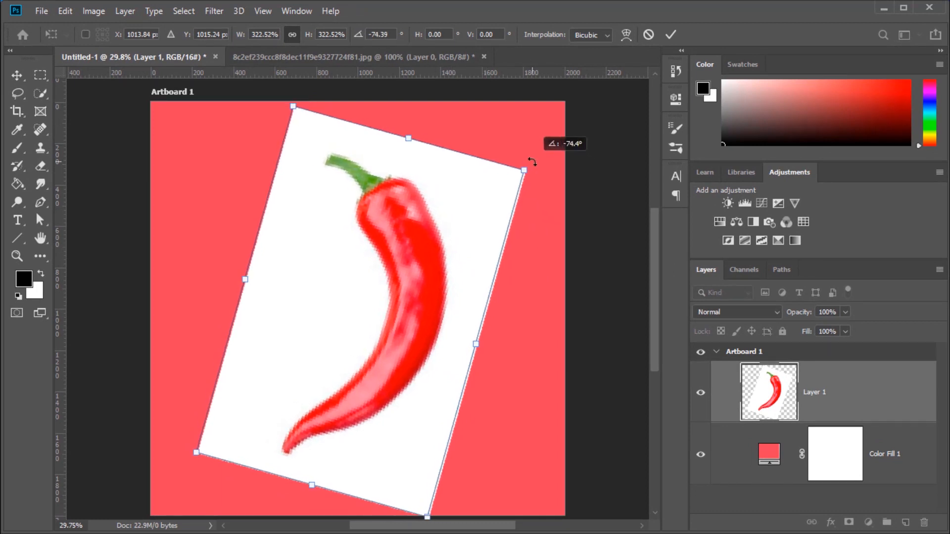
drag(480, 343, 458, 331)
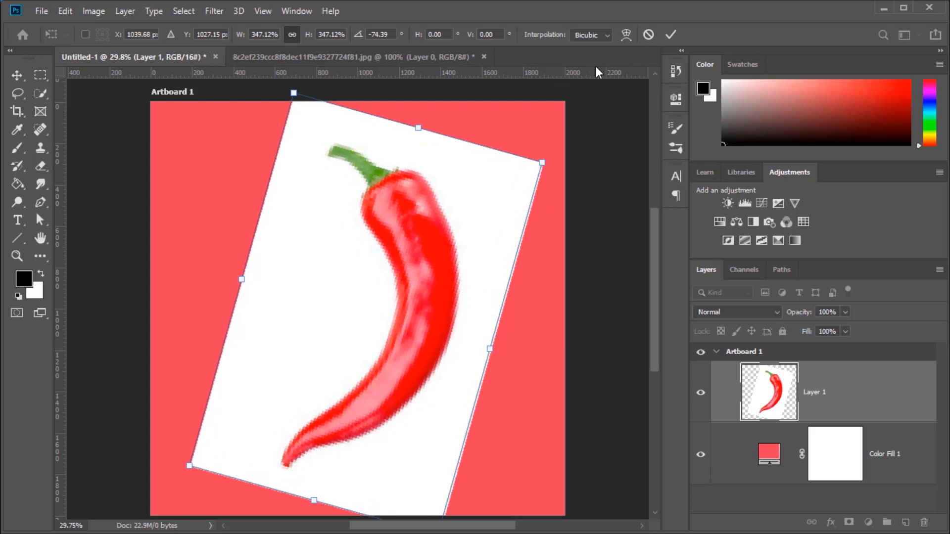
click(675, 34)
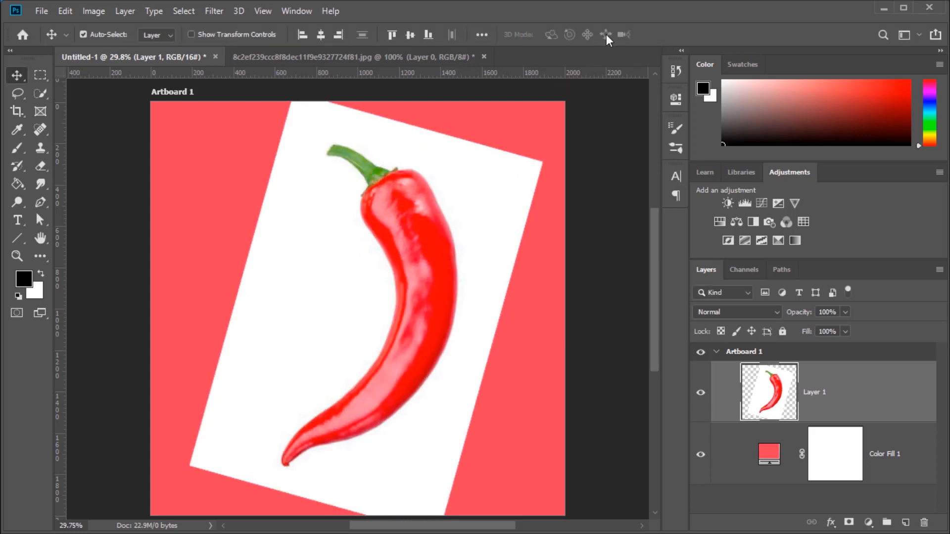
Centre the chili image horizontally and vertically on the artboard and hide its layer.
click(322, 37)
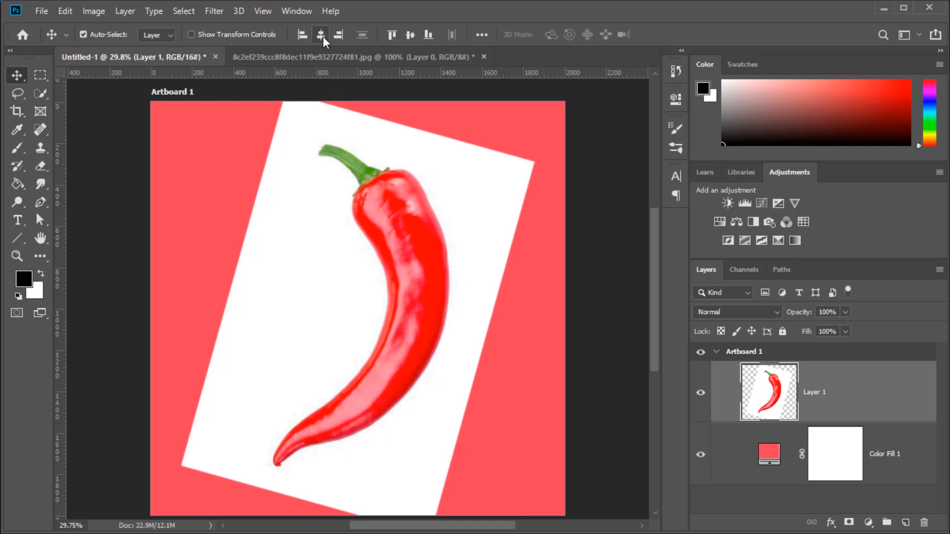
click(410, 36)
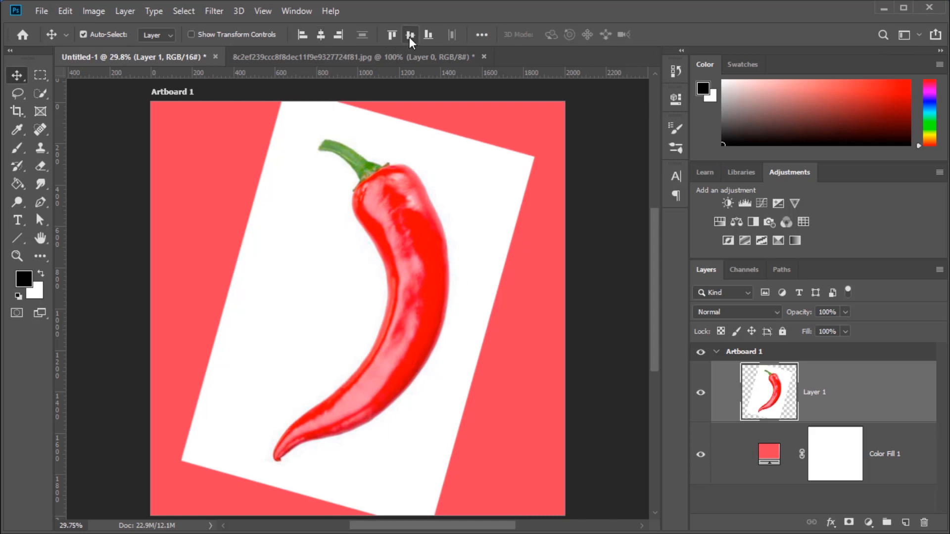
scroll(399, 195, down, 2)
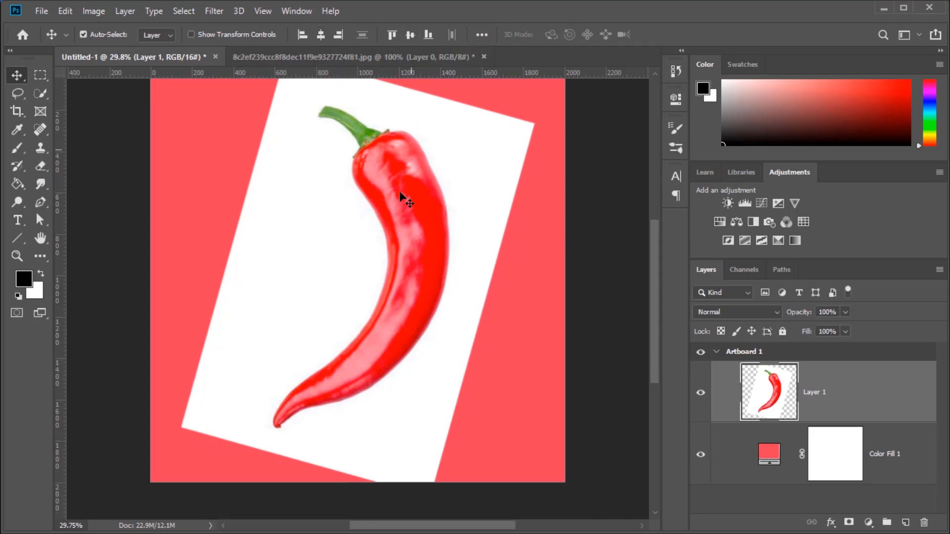
scroll(400, 230, up, 2)
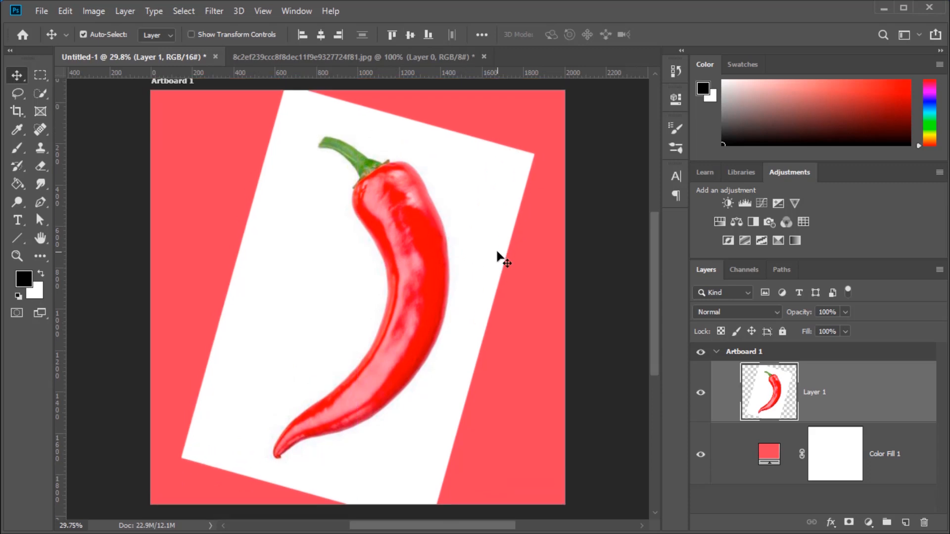
scroll(498, 253, up, 1)
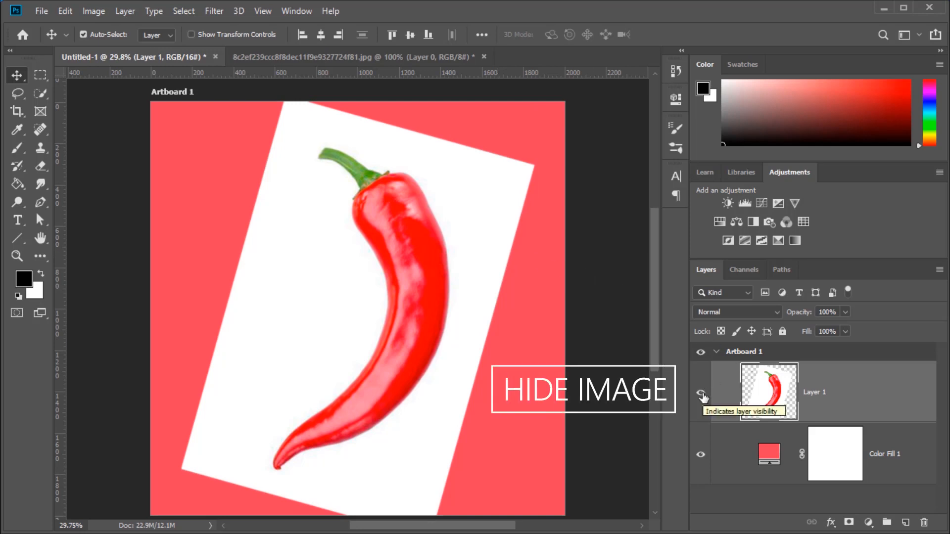
click(701, 393)
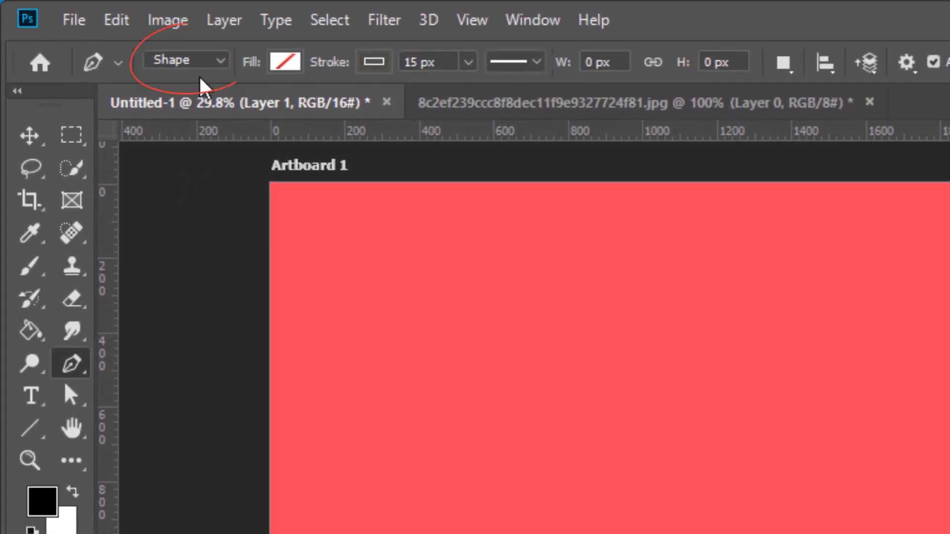
Draw a horizontal Pen tool line with a white 15 px stroke across the artboard near its top edge, about 2003 px wide, and centre it horizontally.
click(375, 61)
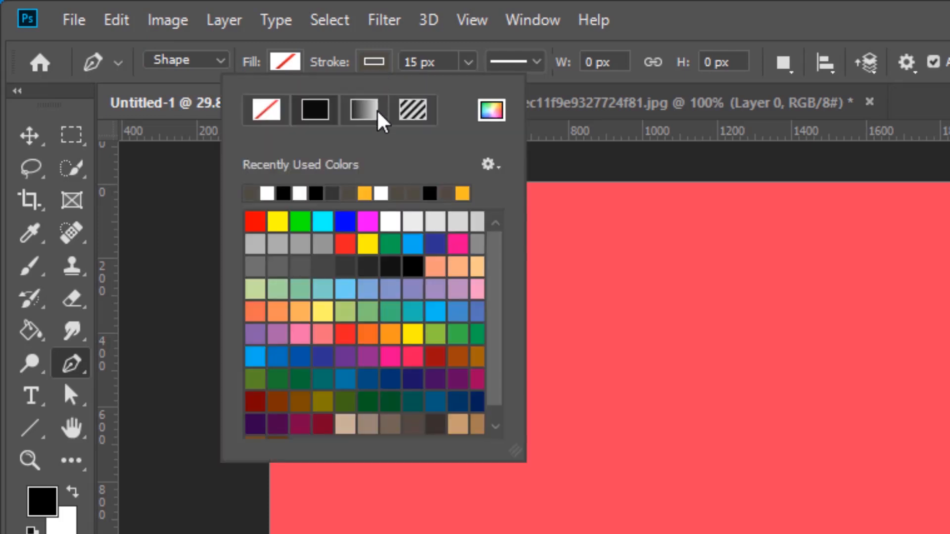
click(382, 194)
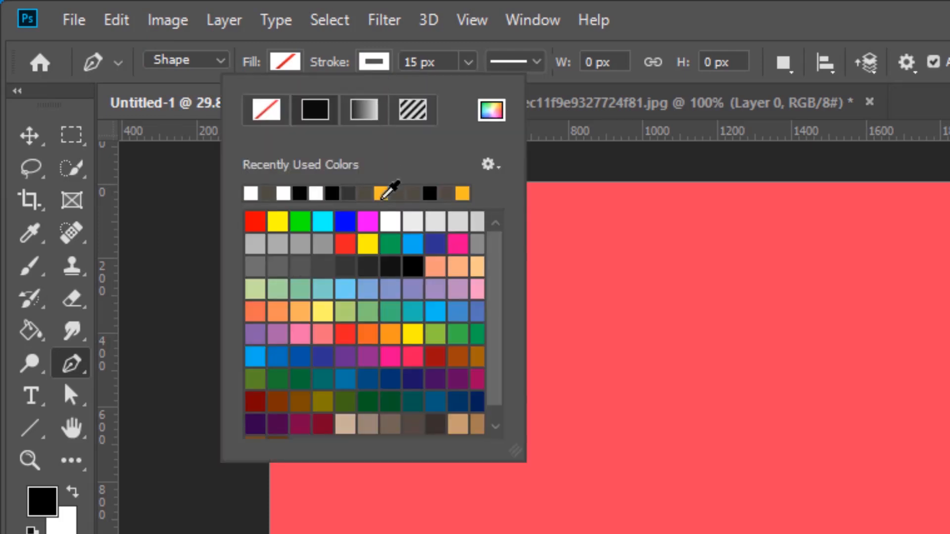
click(658, 31)
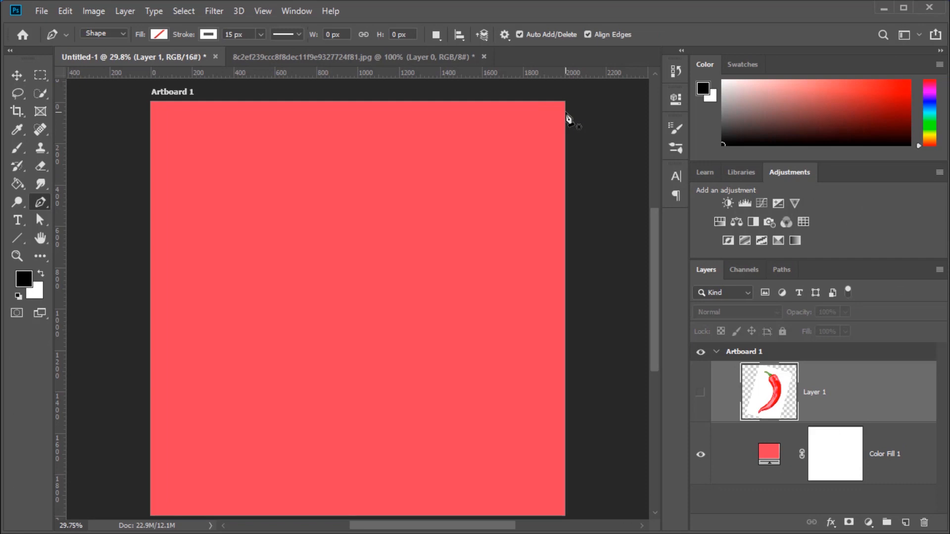
click(566, 113)
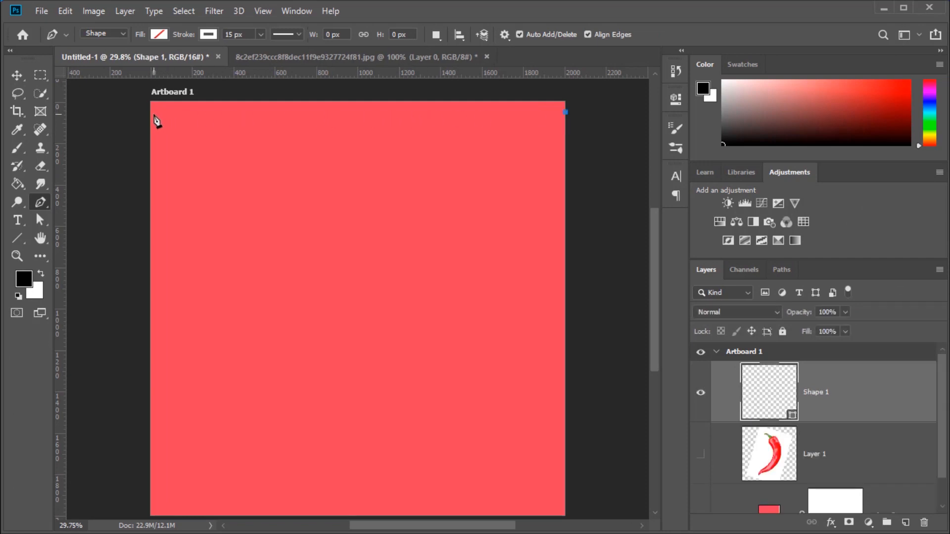
click(151, 112)
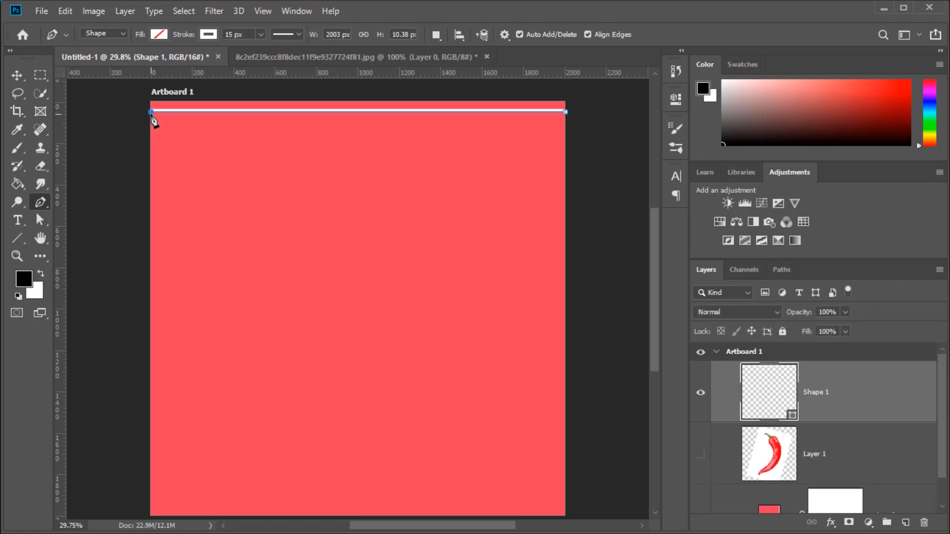
click(17, 75)
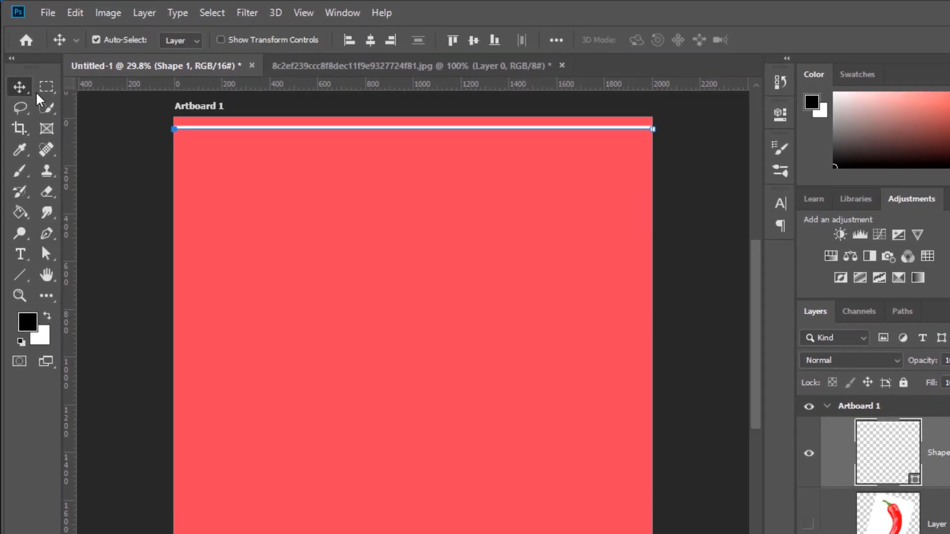
click(370, 41)
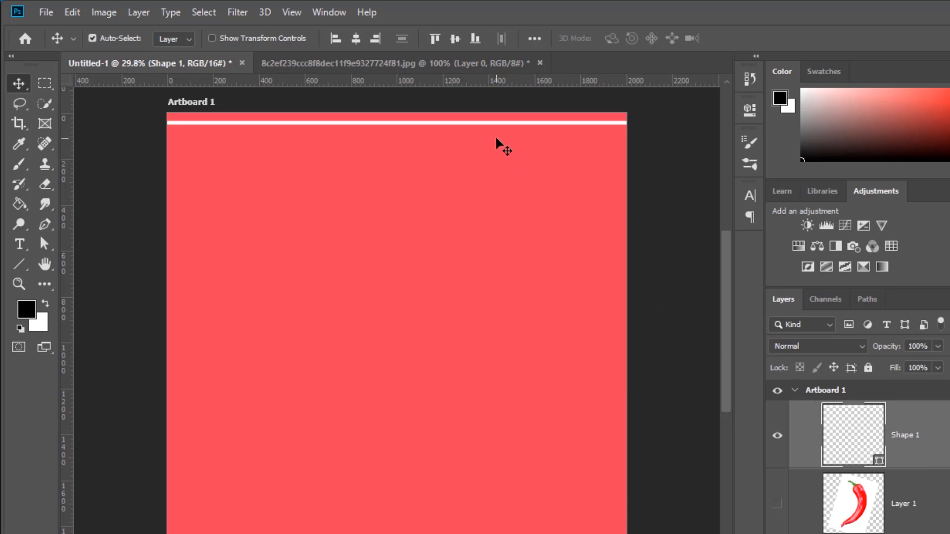
Free Transform the white line and move it straight down to a Y position of 86.50 px.
click(70, 15)
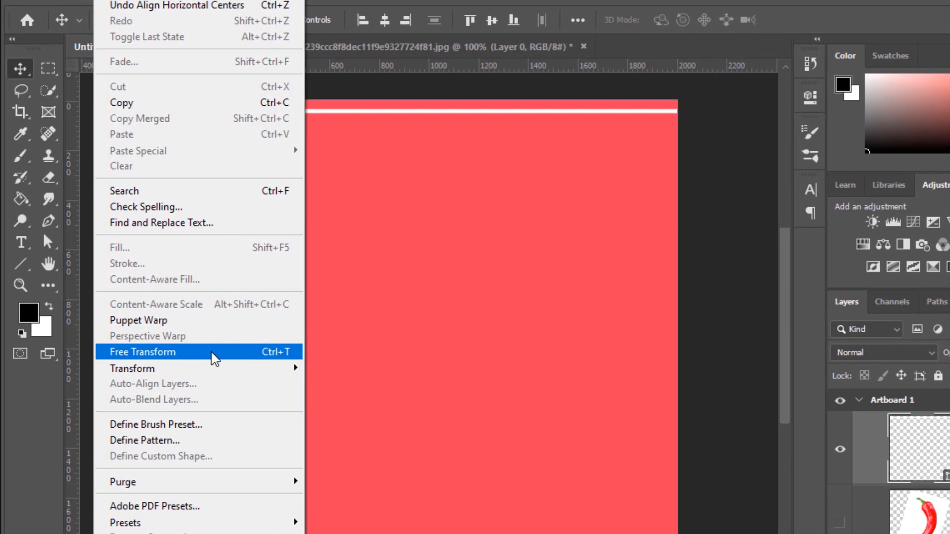
click(218, 360)
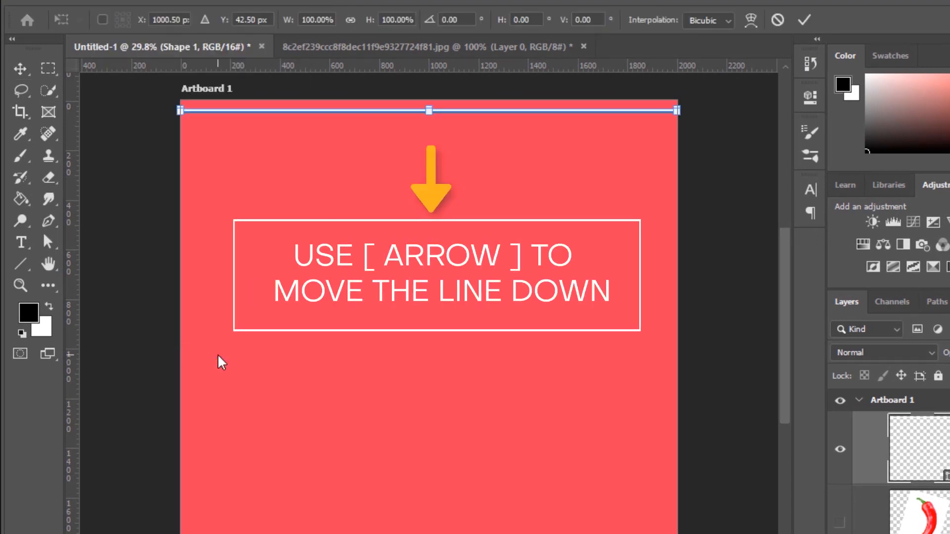
key(Down)
key(Down)
key(Down)
key(Down)
key(Down)
key(Down)
key(Down)
key(Down)
key(Down)
key(Down)
key(Down)
key(Down)
key(Down)
key(Down)
key(Down)
key(Down)
key(Down)
key(Down)
key(Down)
key(Down)
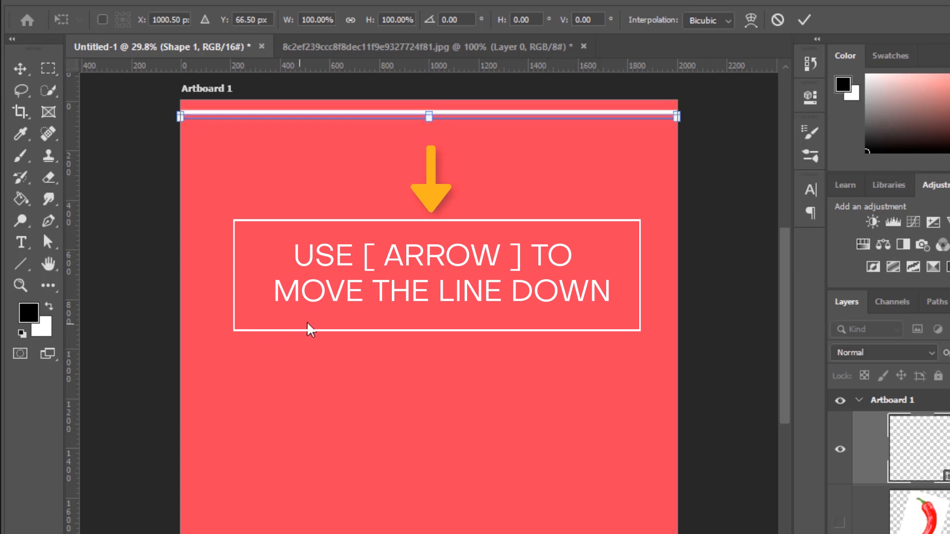
key(Down)
key(Down)
key(Down)
key(Down)
key(Down)
key(Down)
key(Down)
key(Down)
key(Down)
key(Down)
key(Down)
key(Down)
key(Down)
key(Down)
key(Down)
key(Down)
key(Down)
key(Down)
key(Down)
key(Down)
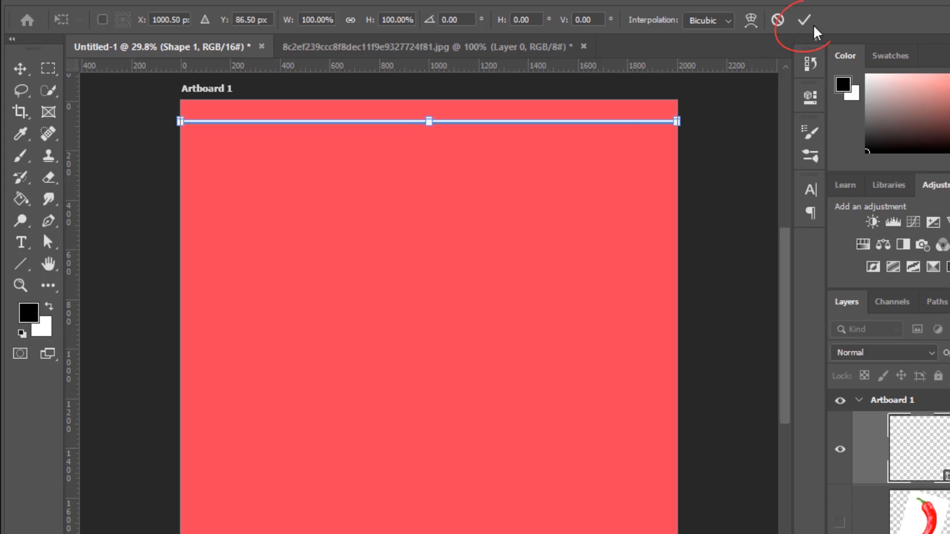
click(804, 21)
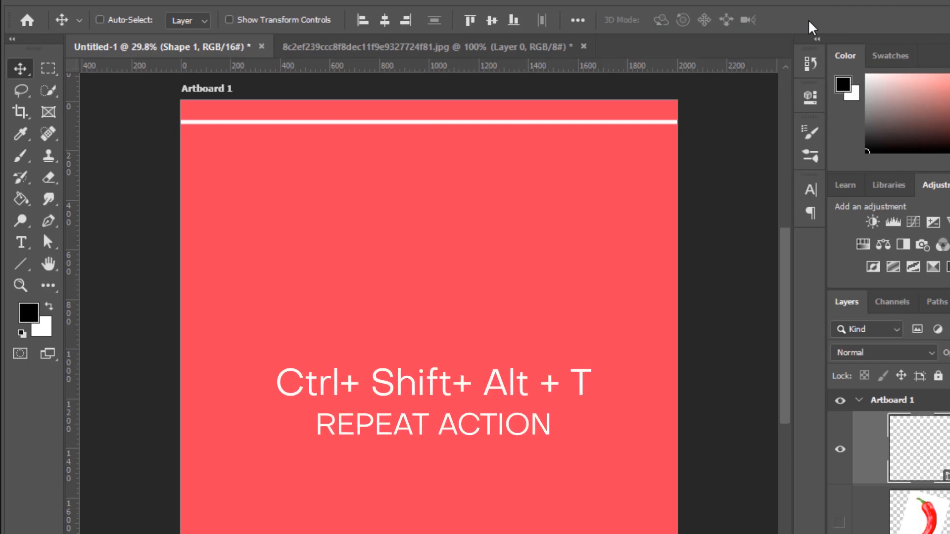
Repeat the transform on duplicates of the line until 42 evenly spaced copies fill the artboard down to its lower edge.
key(ctrl+shift+alt+t)
key(ctrl+shift+alt+t)
key(ctrl+shift+alt+t)
key(ctrl+shift+alt+t)
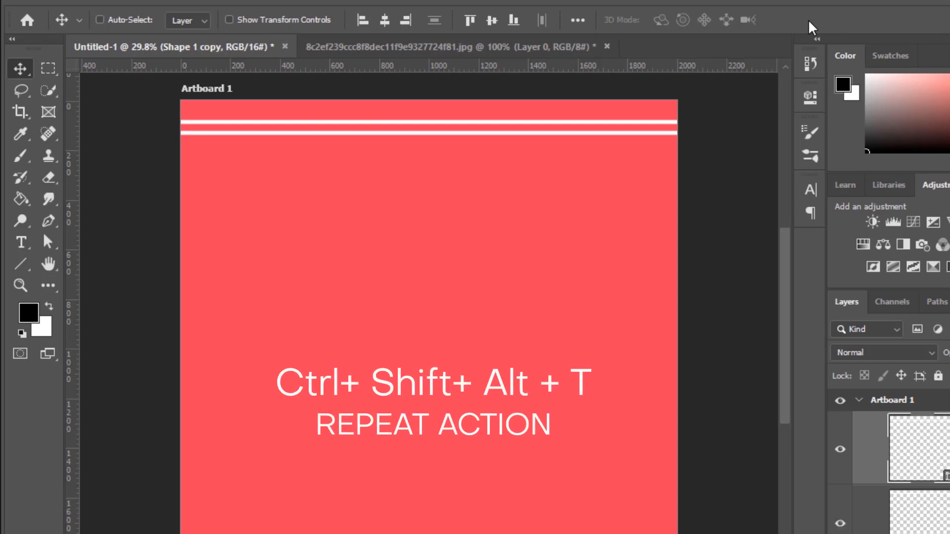
key(ctrl+shift+alt+t)
key(ctrl+shift+alt+t)
key(ctrl+shift+alt+t)
key(ctrl+shift+alt+t)
key(ctrl+shift+alt+t)
key(ctrl+shift+alt+t)
key(ctrl+shift+alt+t)
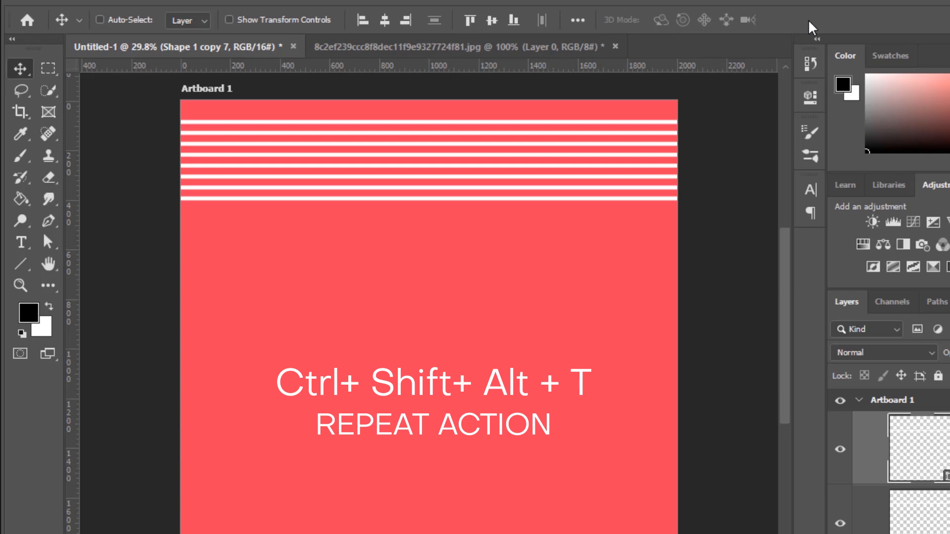
key(ctrl+shift+alt+t)
key(ctrl+shift+alt+t)
key(ctrl+shift+alt+t)
key(ctrl+shift+alt+t)
key(ctrl+shift+alt+t)
key(ctrl+shift+alt+t)
key(ctrl+shift+alt+t)
key(ctrl+shift+alt+t)
key(ctrl+shift+alt+t)
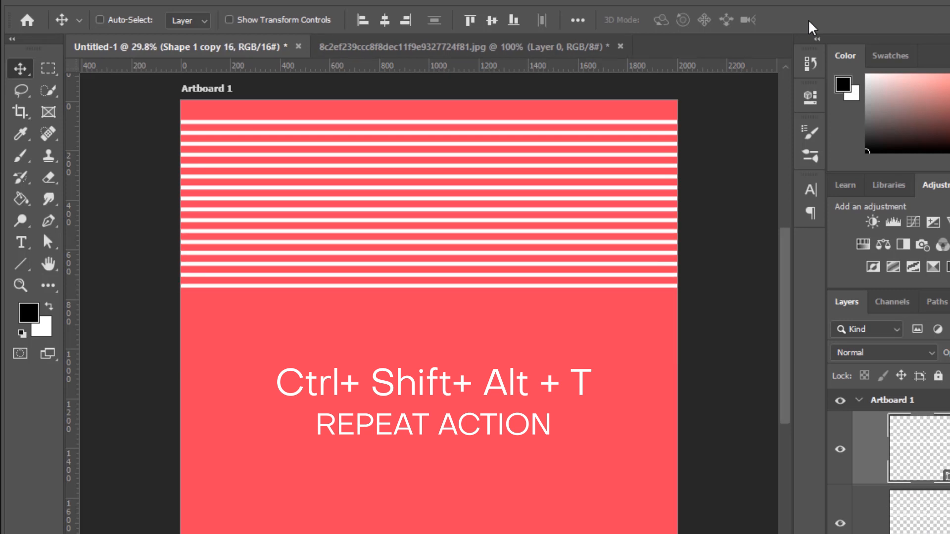
key(ctrl+shift+alt+t)
key(ctrl+shift+alt+t)
key(ctrl+shift+alt+t)
key(ctrl+shift+alt+t)
key(ctrl+shift+alt+t)
key(ctrl+shift+alt+t)
key(ctrl+shift+alt+t)
key(ctrl+shift+alt+t)
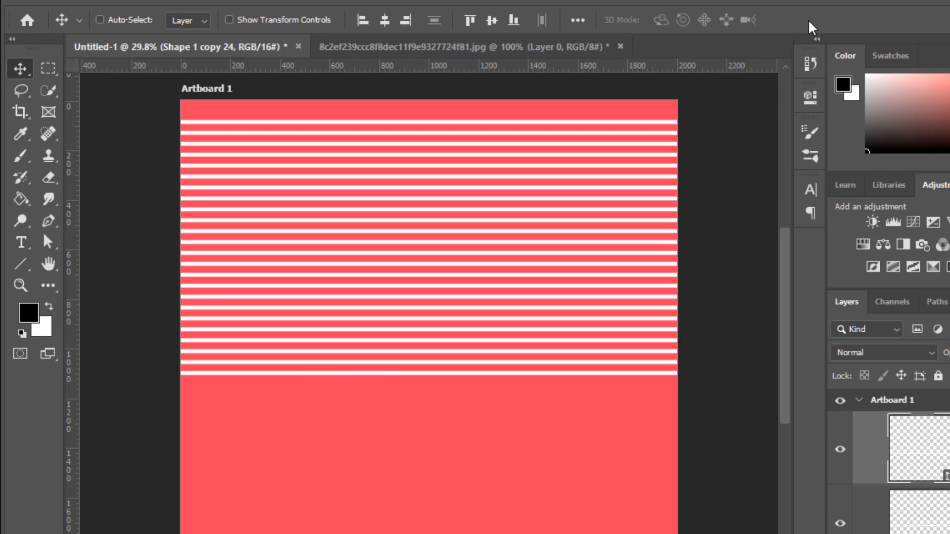
key(ctrl+shift+alt+t)
key(ctrl+shift+alt+t)
key(ctrl+shift+alt+t)
key(ctrl+shift+alt+t)
key(ctrl+shift+alt+t)
key(ctrl+shift+alt+t)
key(ctrl+shift+alt+t)
key(ctrl+shift+alt+t)
key(ctrl+shift+alt+t)
key(ctrl+shift+alt+t)
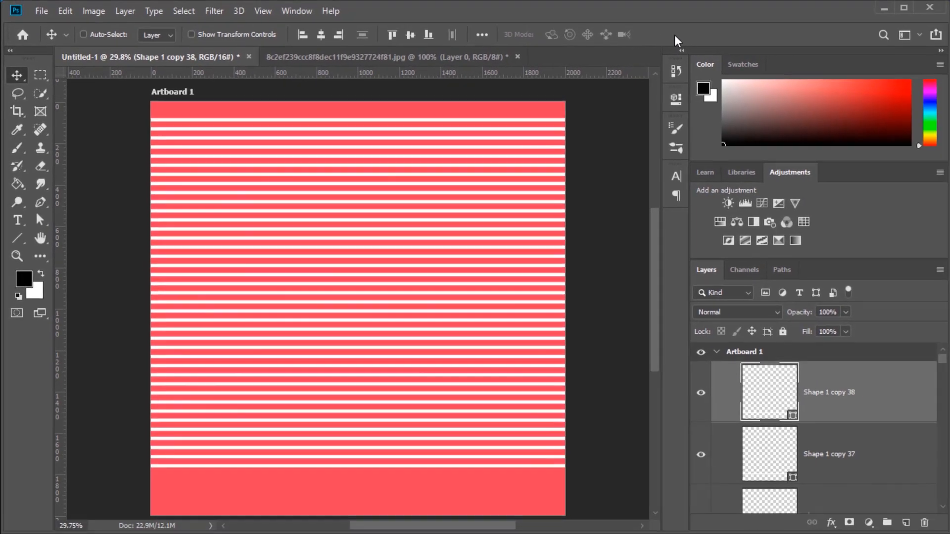
key(ctrl+shift+alt+t)
key(ctrl+shift+alt+t)
key(ctrl+shift+alt+t)
key(ctrl+shift+alt+t)
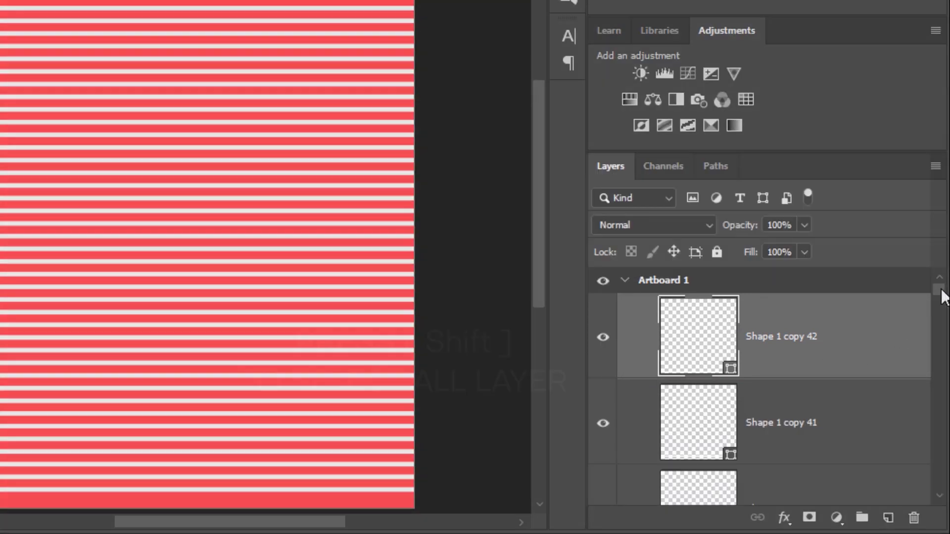
Select all line layers from Shape 1 copy 42 down to Shape 1 and convert them to one smart object.
drag(941, 291, 942, 486)
shift+click(831, 408)
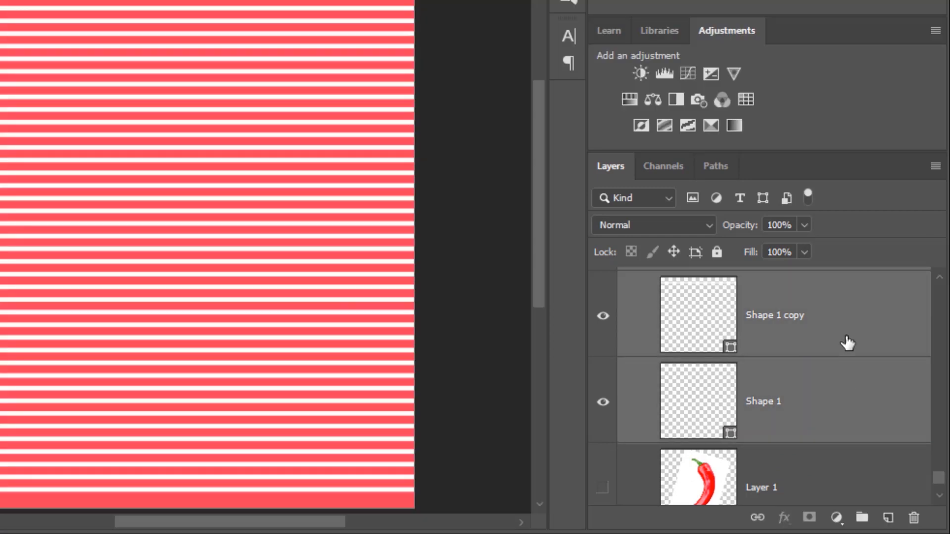
scroll(848, 342, up, 10)
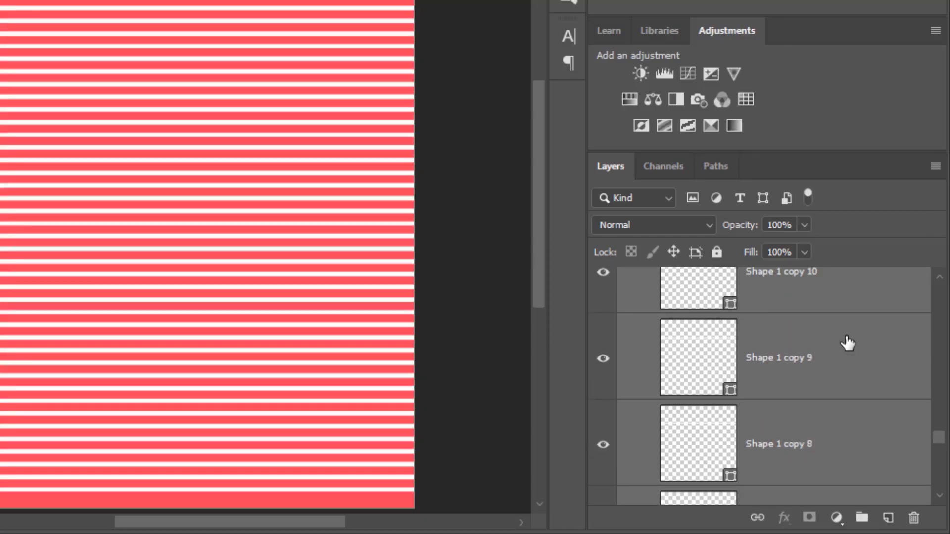
scroll(848, 343, up, 1)
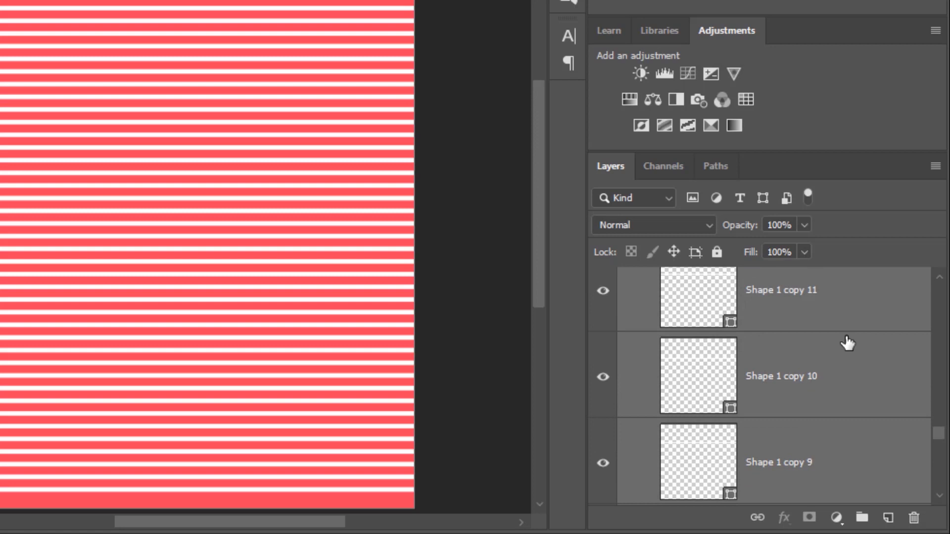
right_click(855, 381)
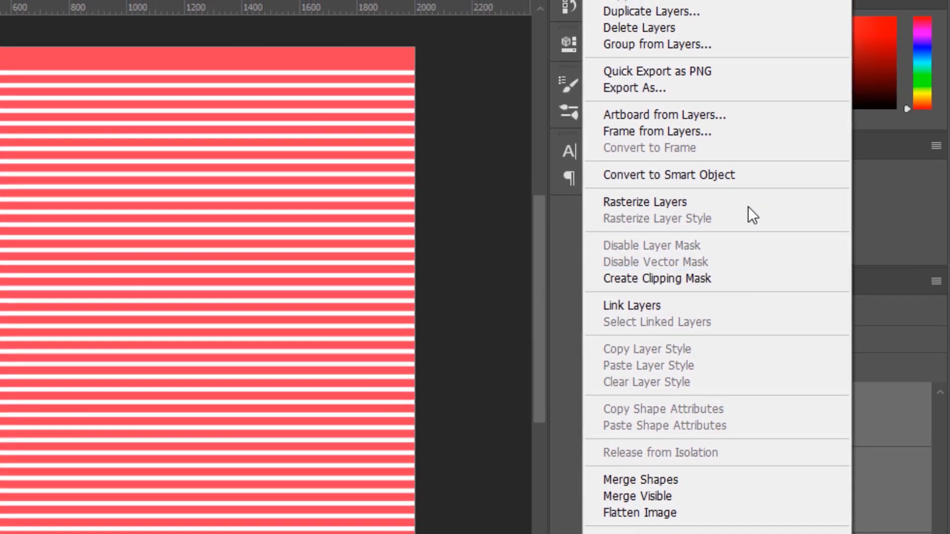
click(736, 175)
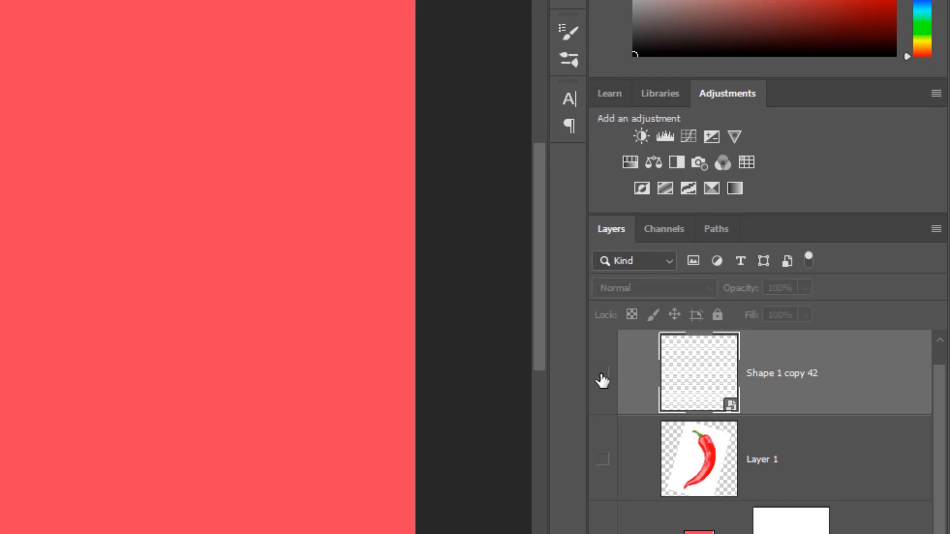
Show only the chili image over the background and select the whole pepper with its stem using the Quick Selection tool.
click(604, 462)
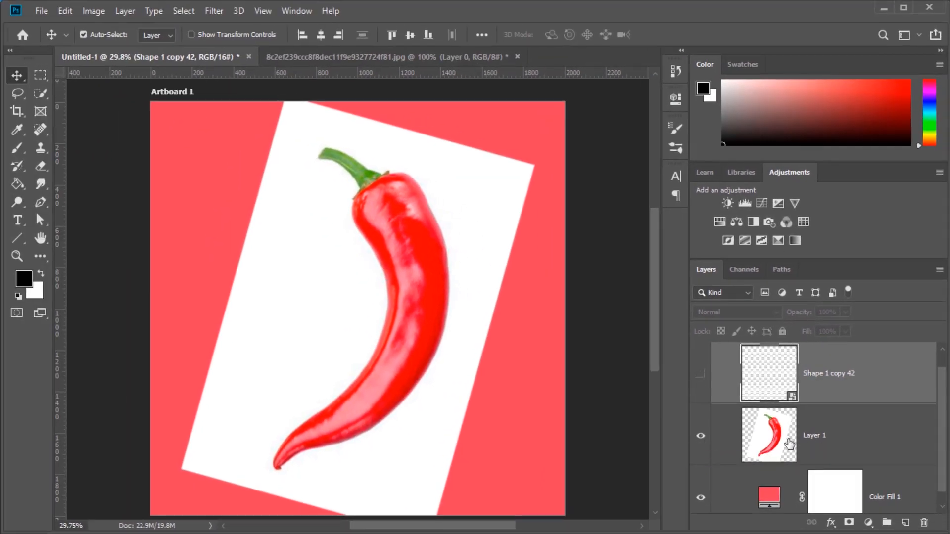
click(789, 444)
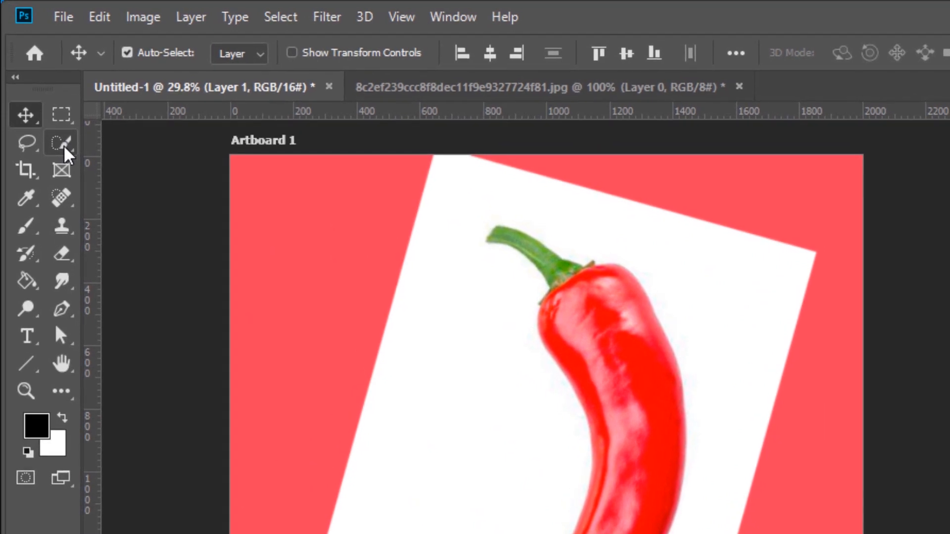
click(64, 155)
click(602, 319)
mouse_move(608, 357)
mouse_down()
mouse_move(582, 338)
mouse_move(563, 266)
mouse_move(548, 250)
mouse_move(590, 278)
mouse_move(625, 285)
mouse_move(571, 299)
mouse_move(546, 324)
mouse_move(575, 357)
mouse_up()
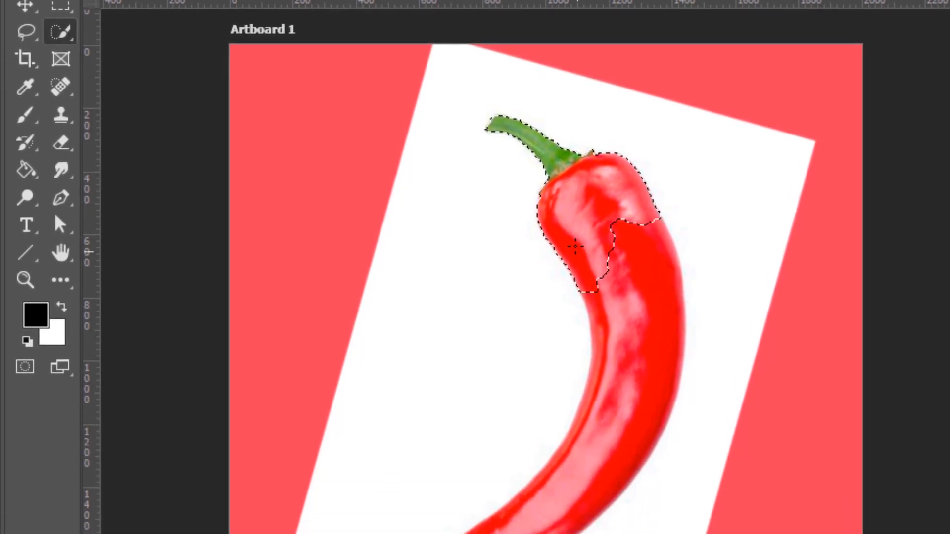
mouse_move(575, 247)
mouse_down()
mouse_move(637, 233)
mouse_move(636, 361)
mouse_up()
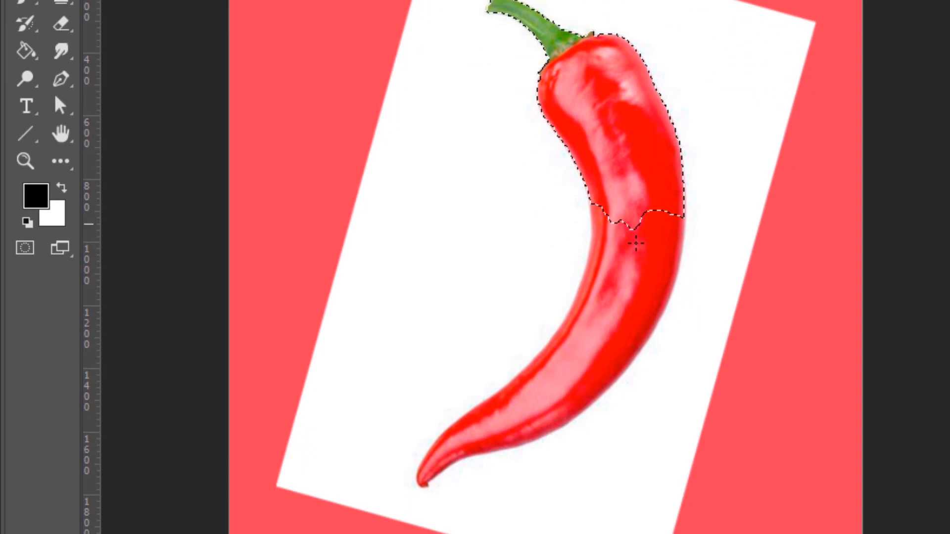
drag(636, 243, 626, 267)
drag(598, 324, 572, 352)
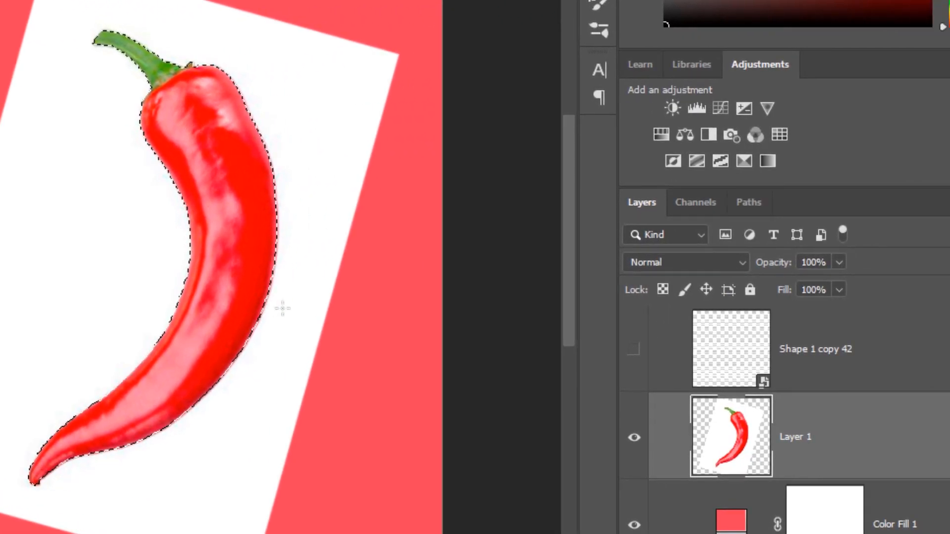
Show the striped smart object, hide the chili image layer, and make the striped layer active with the pepper selection kept.
click(633, 357)
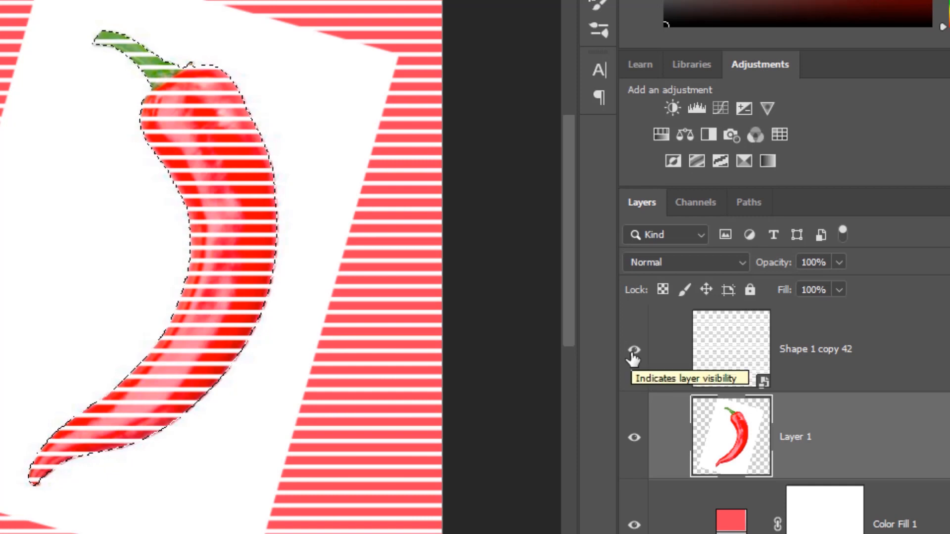
click(633, 439)
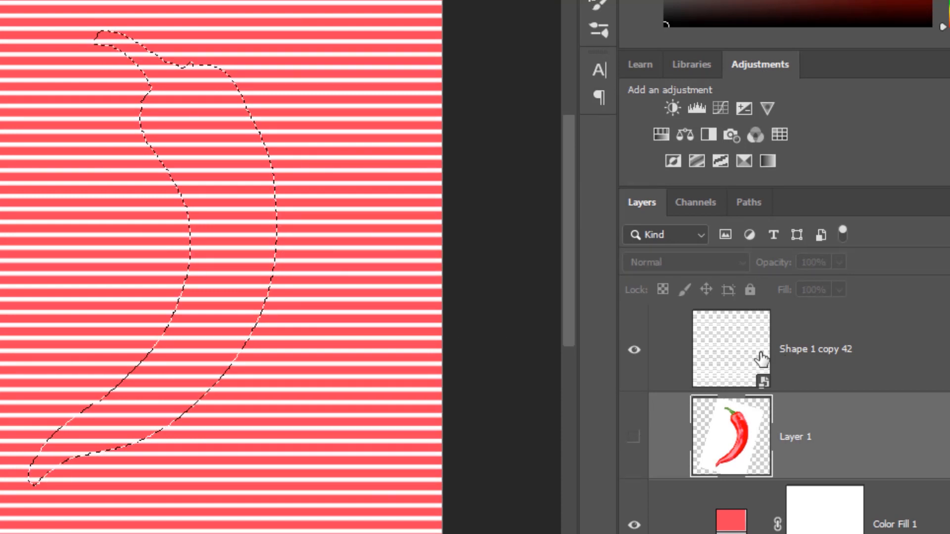
click(778, 360)
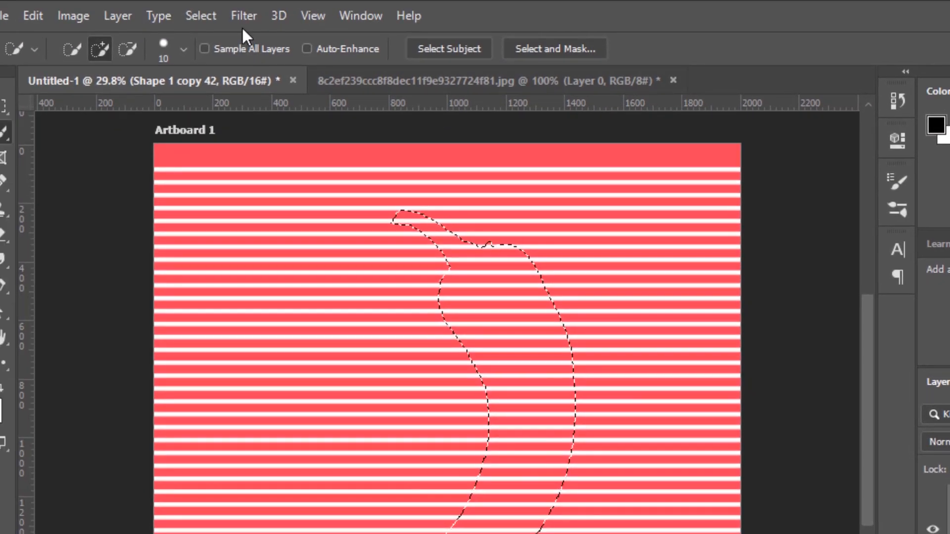
Open the Liquify filter on the striped layer and warp the lines in the pepper's upper part with a size 243 brush.
click(242, 18)
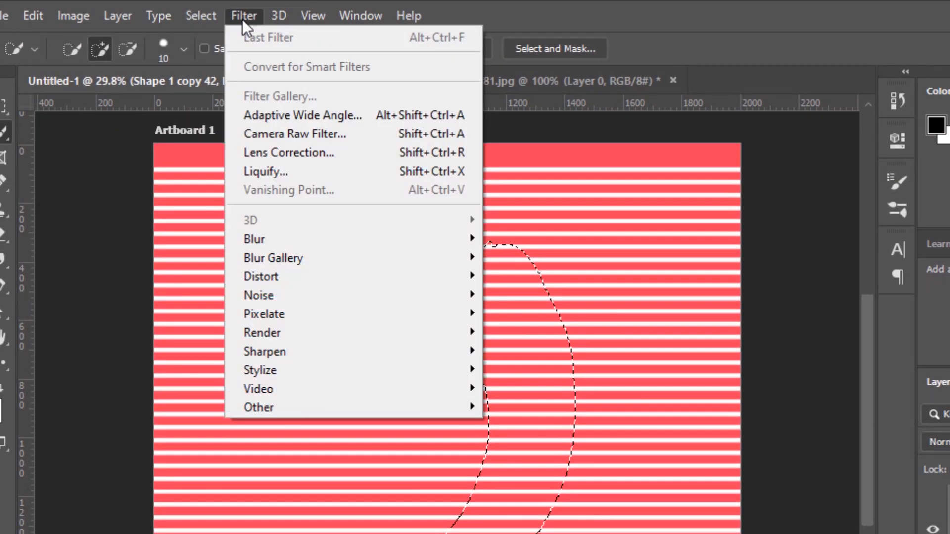
click(290, 173)
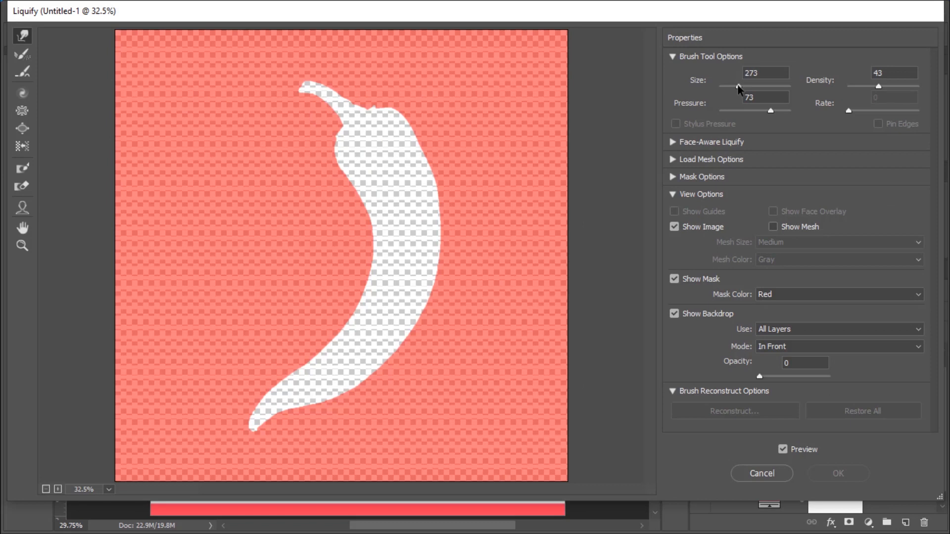
mouse_move(339, 125)
mouse_down()
mouse_move(338, 106)
mouse_move(316, 96)
mouse_up()
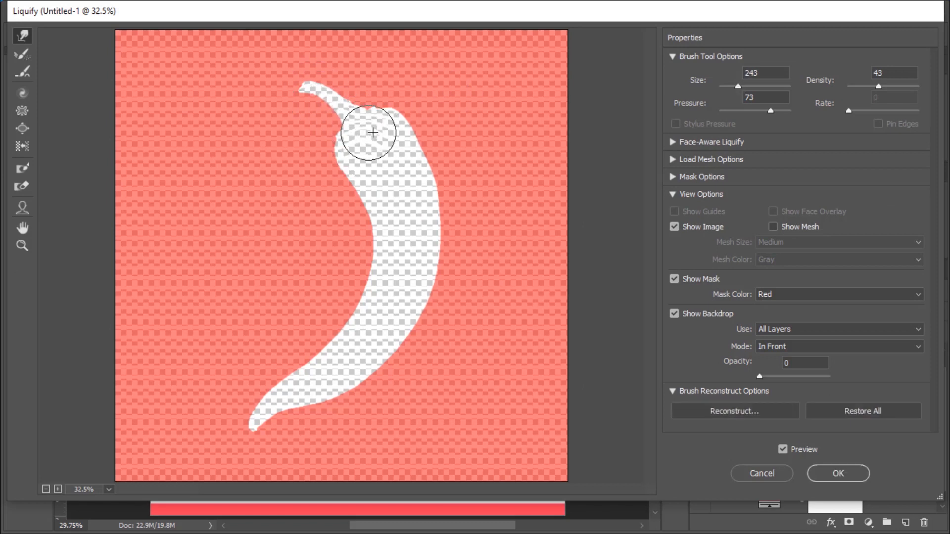
mouse_move(415, 174)
mouse_down()
mouse_move(382, 185)
mouse_move(371, 170)
mouse_up()
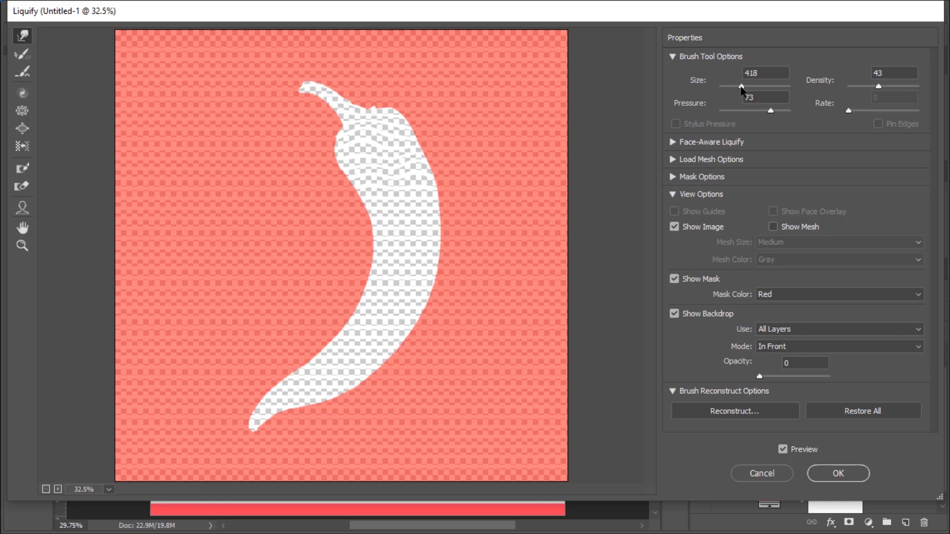
Warp the lines along the rest of the pepper into curves with a size 418 brush and apply Liquify.
mouse_move(403, 219)
mouse_down()
mouse_move(415, 195)
mouse_move(367, 209)
mouse_move(365, 182)
mouse_move(392, 261)
mouse_move(404, 238)
mouse_move(397, 292)
mouse_move(402, 279)
mouse_move(357, 373)
mouse_move(323, 382)
mouse_move(320, 397)
mouse_move(333, 374)
mouse_move(413, 311)
mouse_move(415, 291)
mouse_move(393, 300)
mouse_move(408, 296)
mouse_move(435, 244)
mouse_move(384, 233)
mouse_move(412, 226)
mouse_move(418, 195)
mouse_move(377, 117)
mouse_up()
mouse_move(368, 151)
mouse_down()
mouse_move(371, 163)
mouse_move(382, 139)
mouse_move(338, 120)
mouse_up()
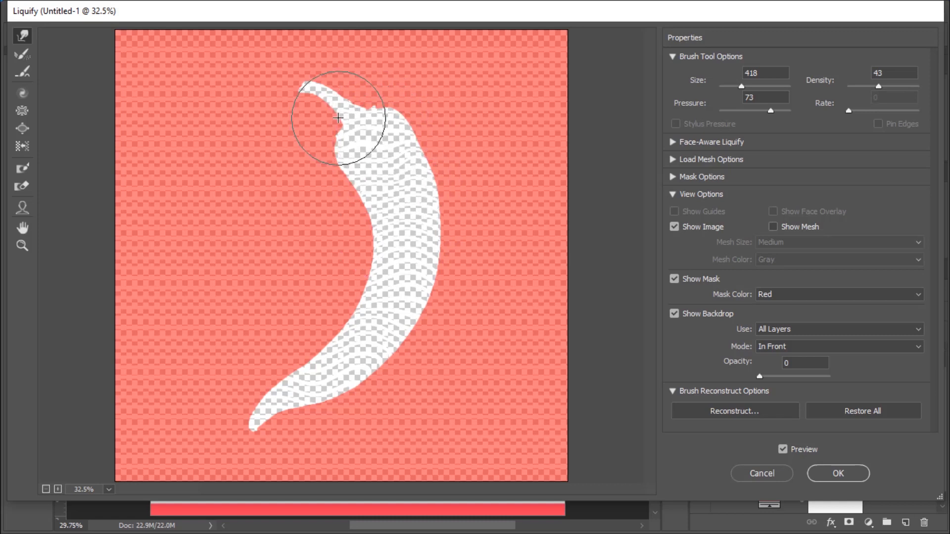
mouse_move(361, 339)
mouse_down()
mouse_move(339, 360)
mouse_move(340, 344)
mouse_move(302, 394)
mouse_move(290, 392)
mouse_move(337, 398)
mouse_up()
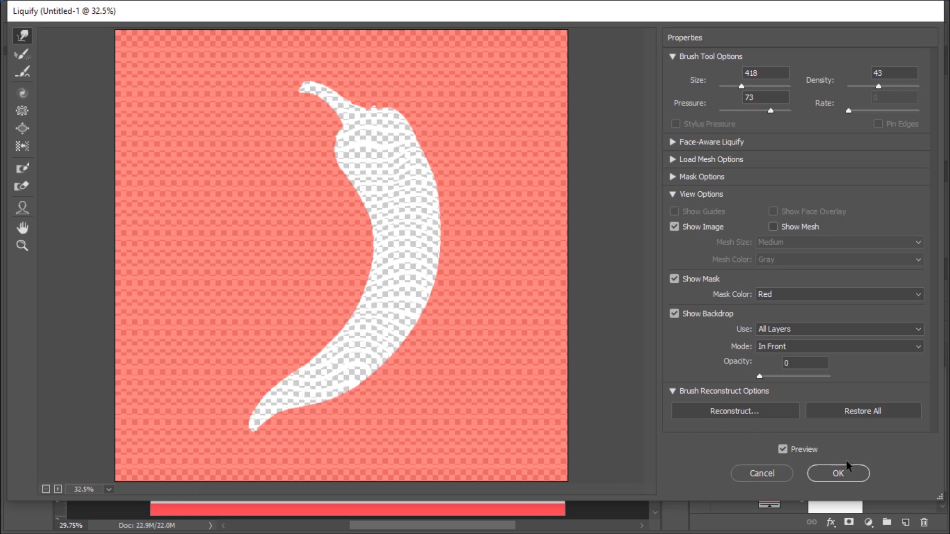
click(850, 476)
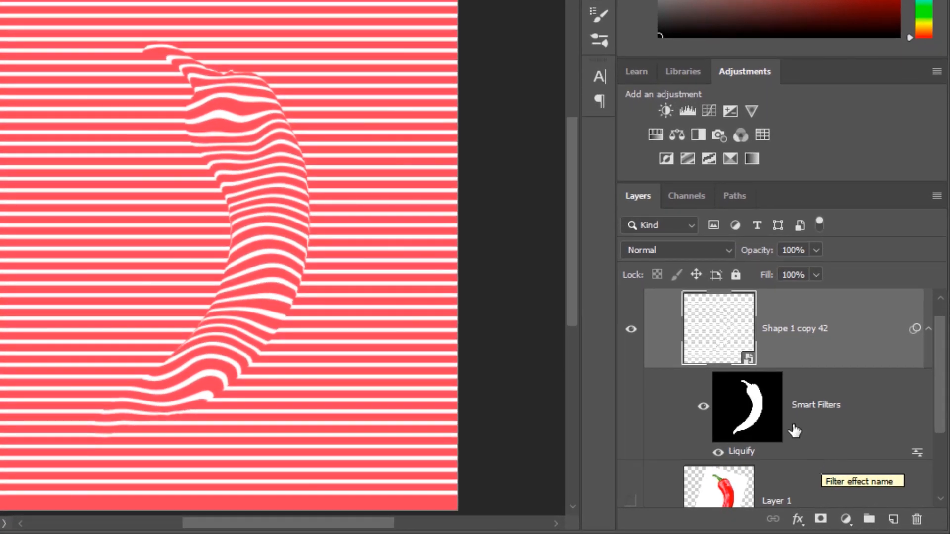
Load the pepper shape from the Smart Filters mask as a selection and add a layer mask to the striped layer.
drag(753, 411, 756, 408)
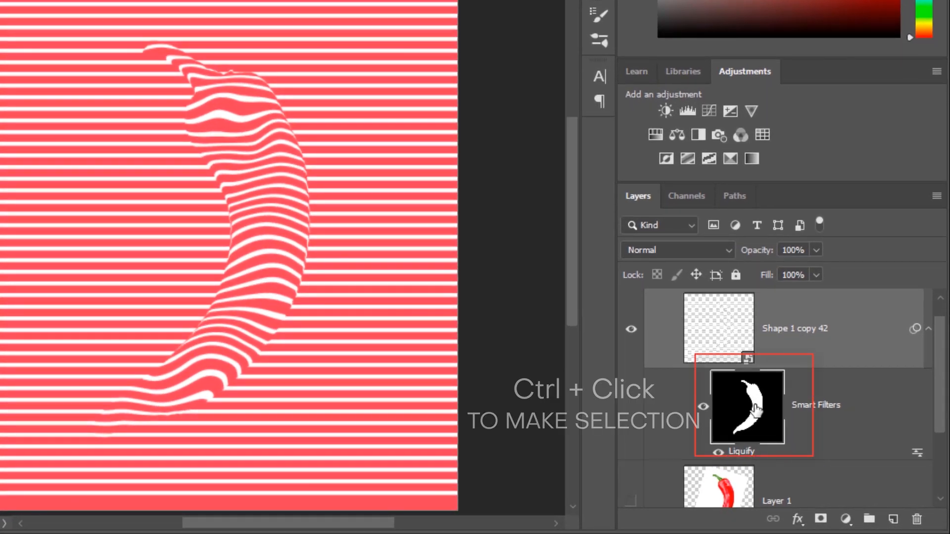
ctrl+click(756, 409)
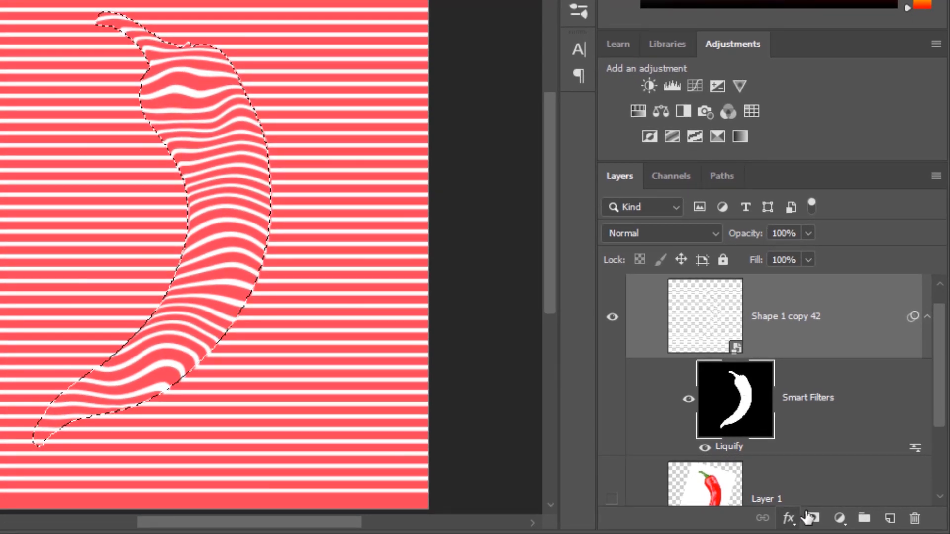
click(814, 518)
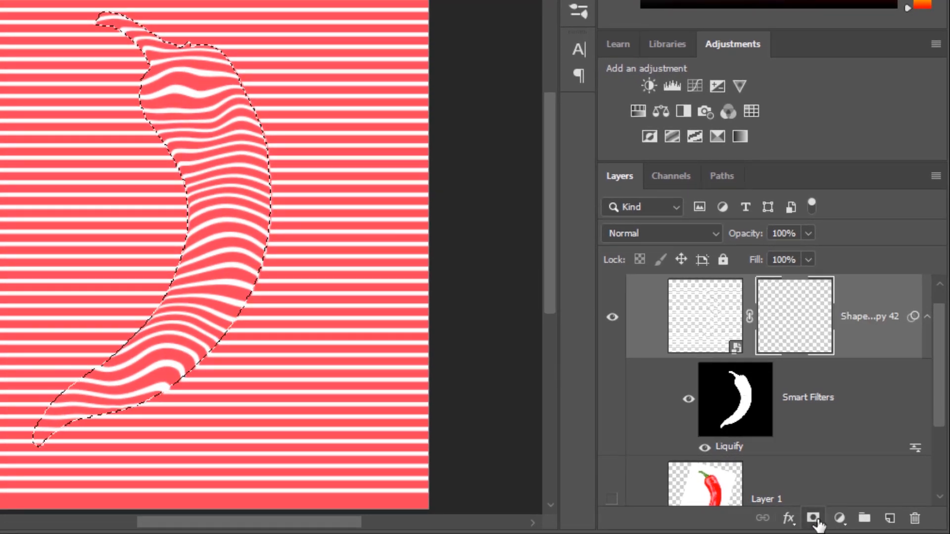